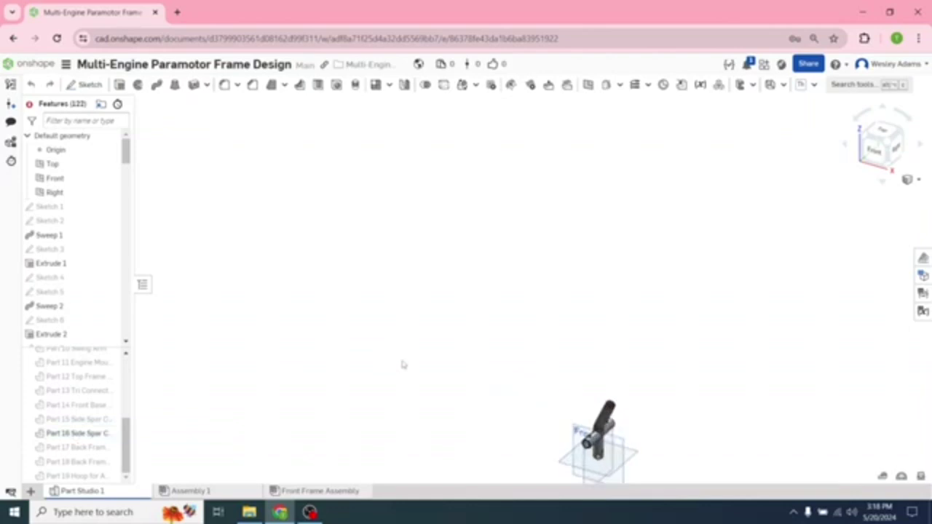
Step: Change the appearance colour of Part 16 Side Spar Connection to black
middle_click_drag(403, 363, 283, 209)
scroll(372, 270, "up", 3)
scroll(403, 293, "up", 2)
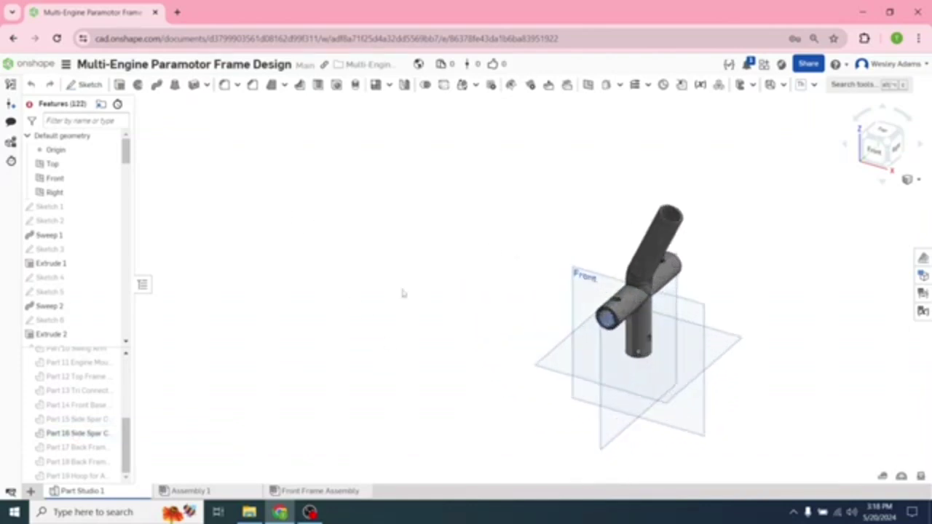
middle_click_drag(412, 296, 336, 297)
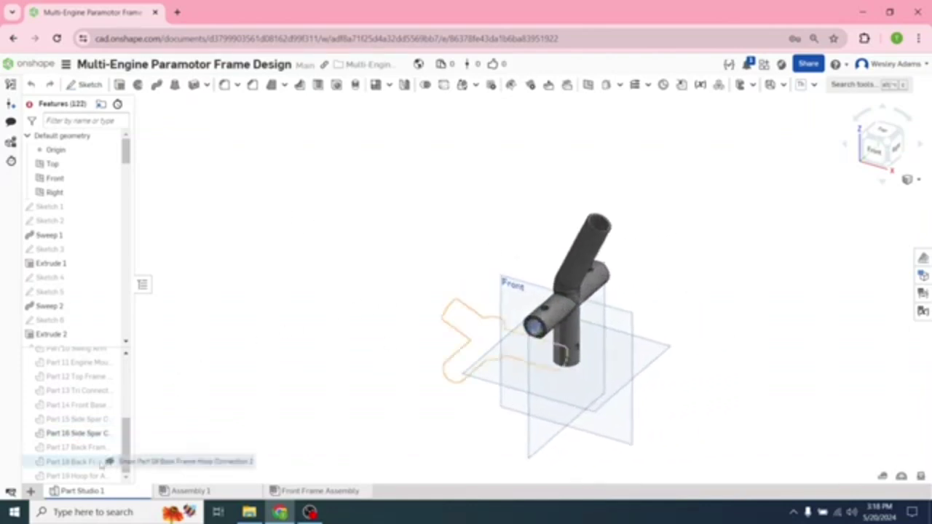
right_click(75, 435)
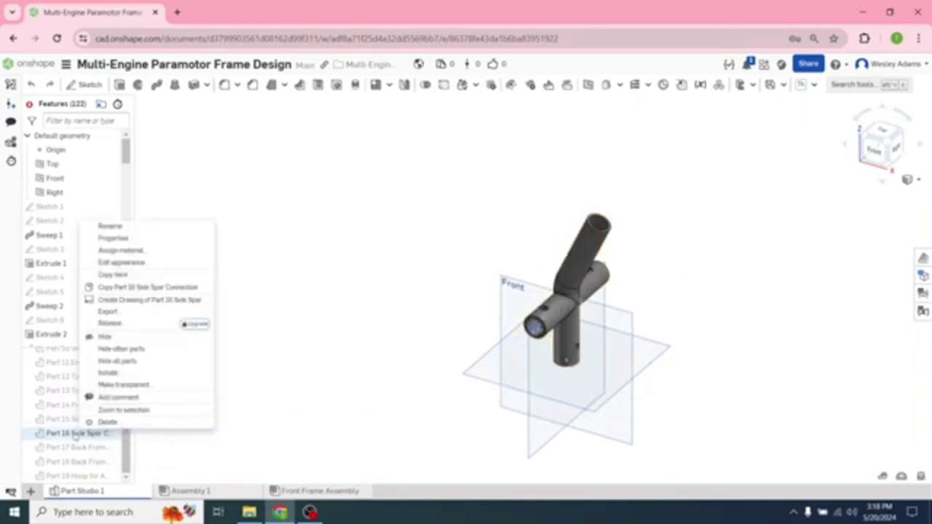
left_click(126, 263)
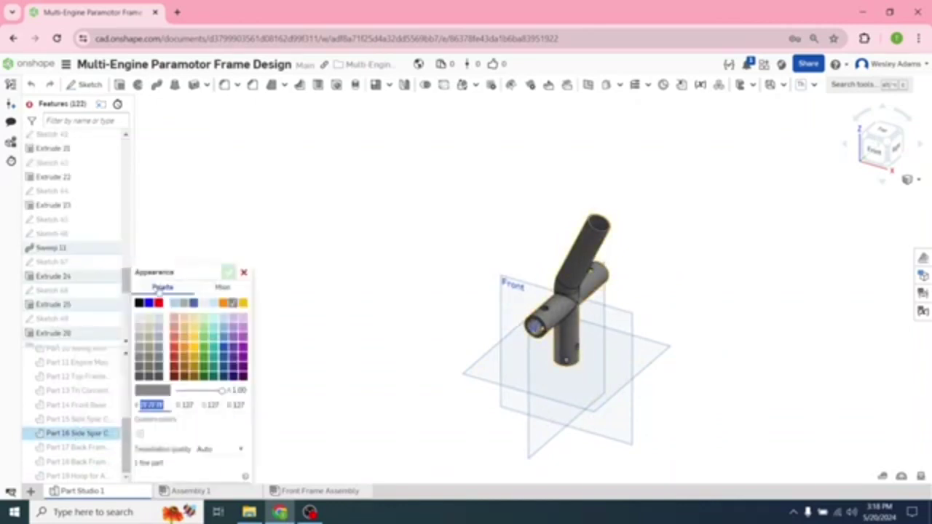
left_click(138, 305)
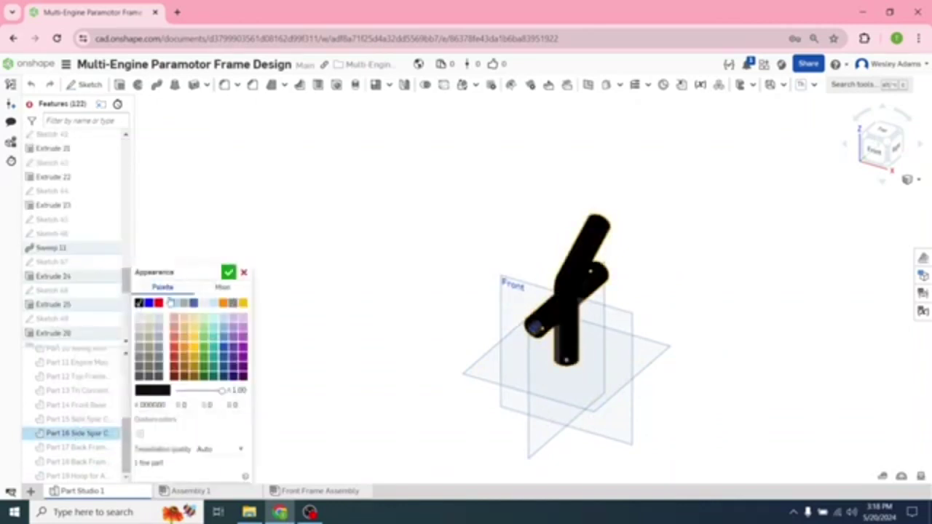
left_click(230, 274)
Step: Open the Front Frame Assembly and rename Assembly 1 as Back-Frame Assembly
left_click(324, 490)
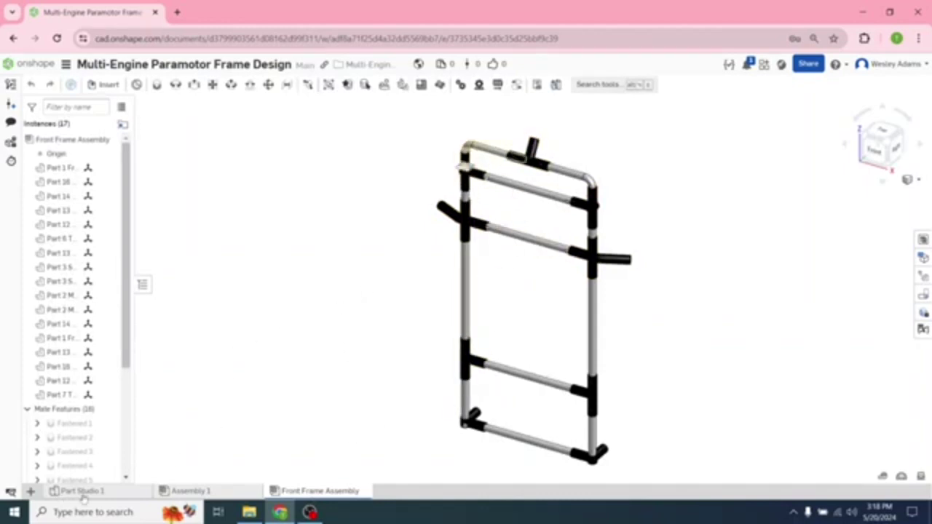
mouse_move(93, 497)
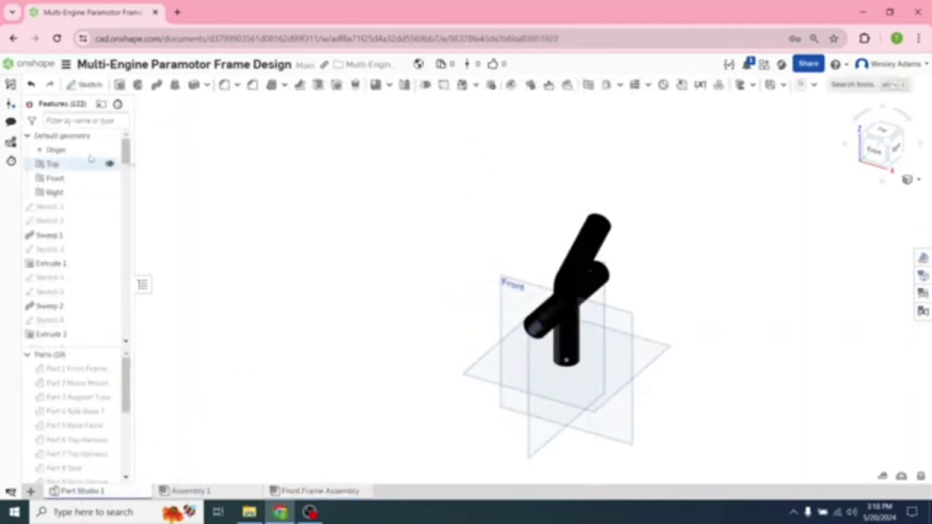
left_click(317, 491)
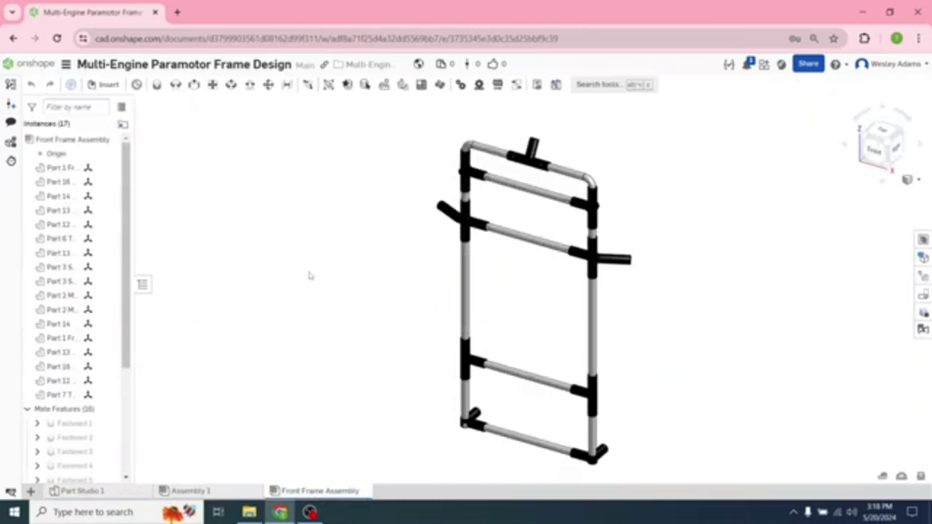
right_click(208, 495)
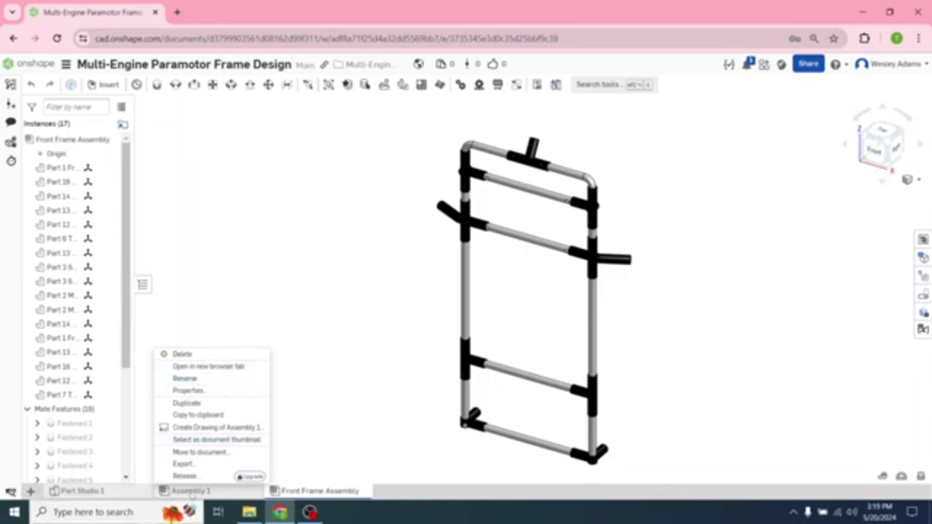
left_click(191, 381)
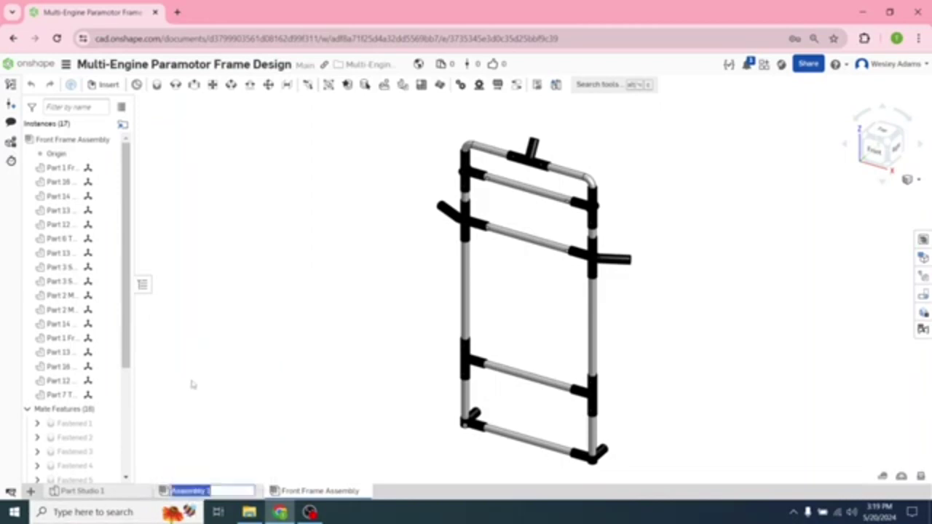
type("Frame As")
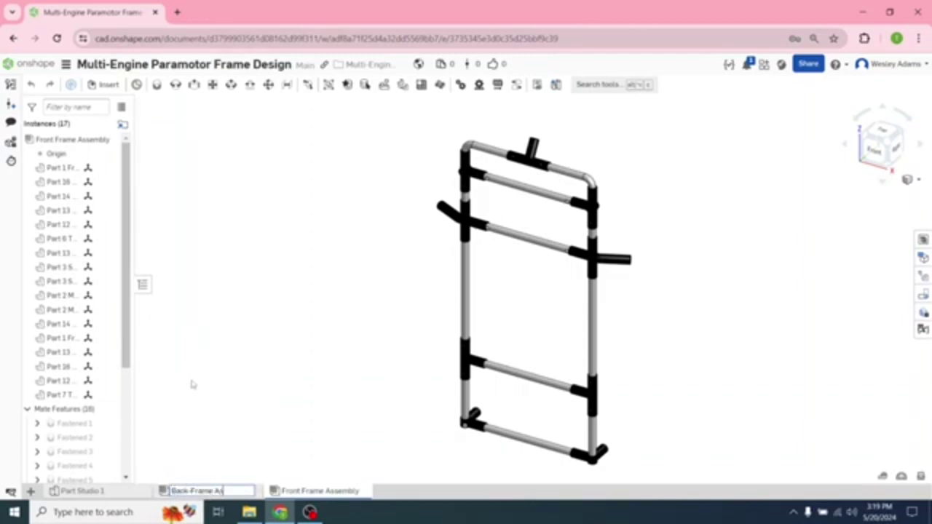
type("ack-Frame Assembly")
key("Return")
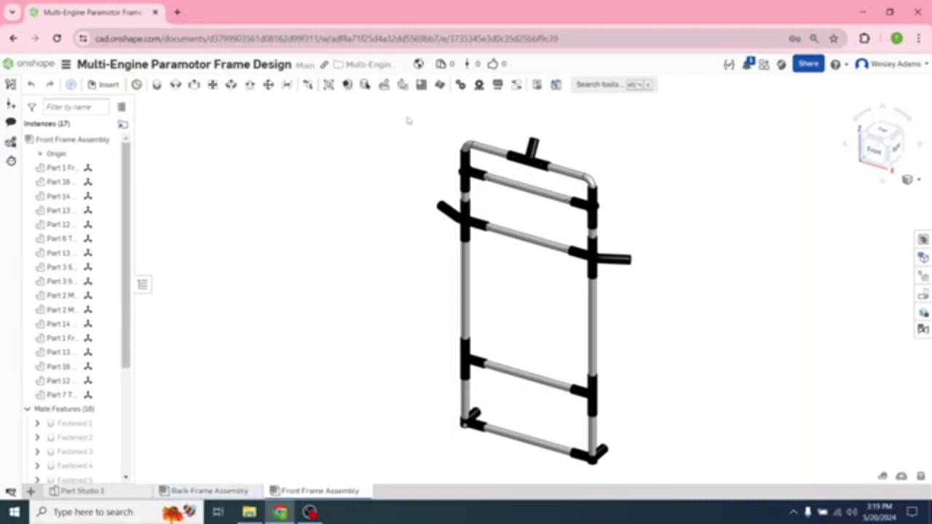
Step: Copy all 17 instances of the Front Frame Assembly and paste them into the Back-Frame Assembly
left_click_drag(408, 139, 683, 479)
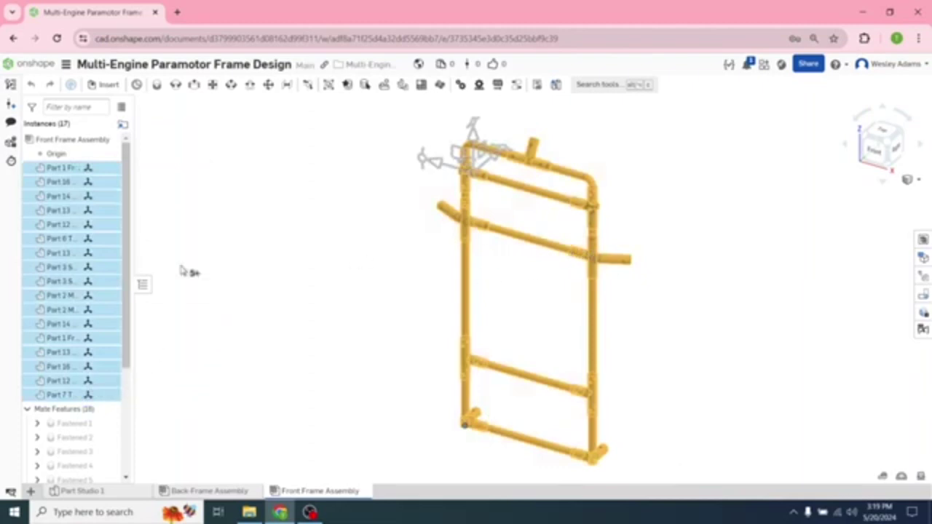
right_click(466, 292)
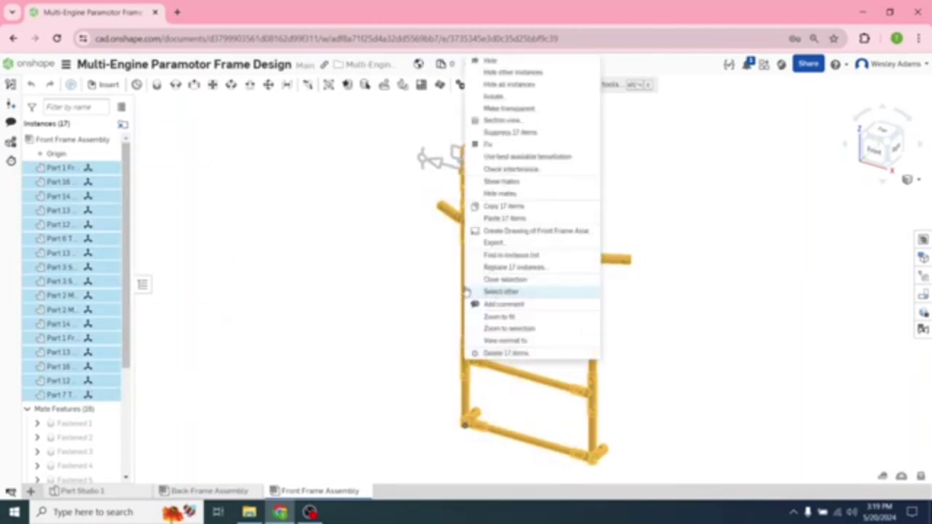
left_click(495, 207)
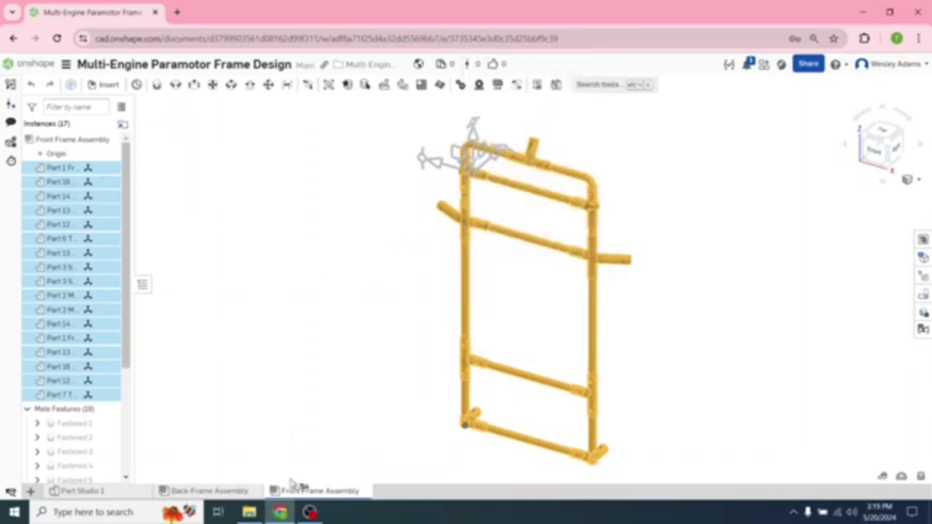
left_click(210, 493)
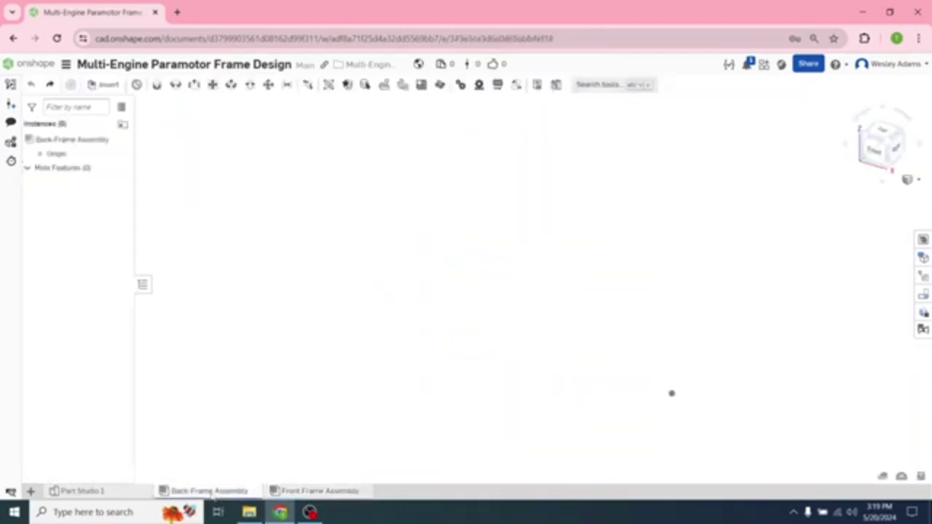
right_click(362, 212)
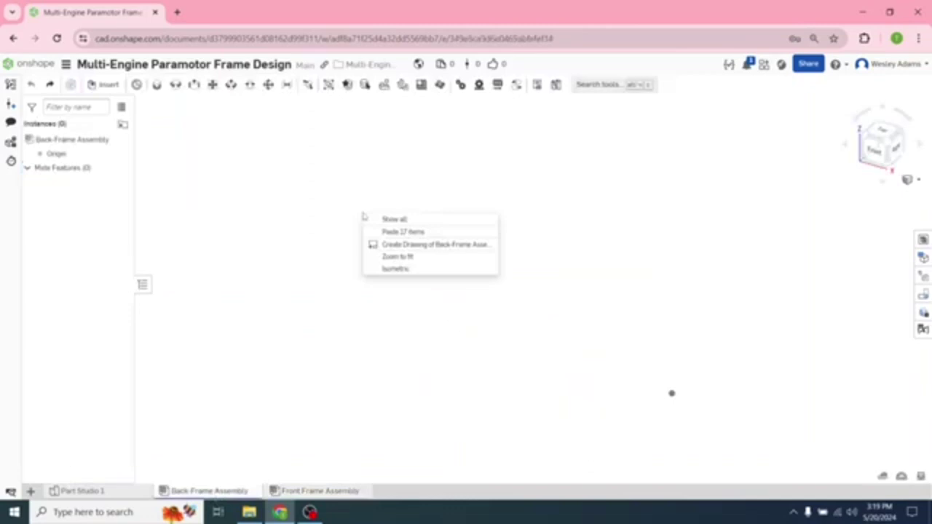
left_click(402, 232)
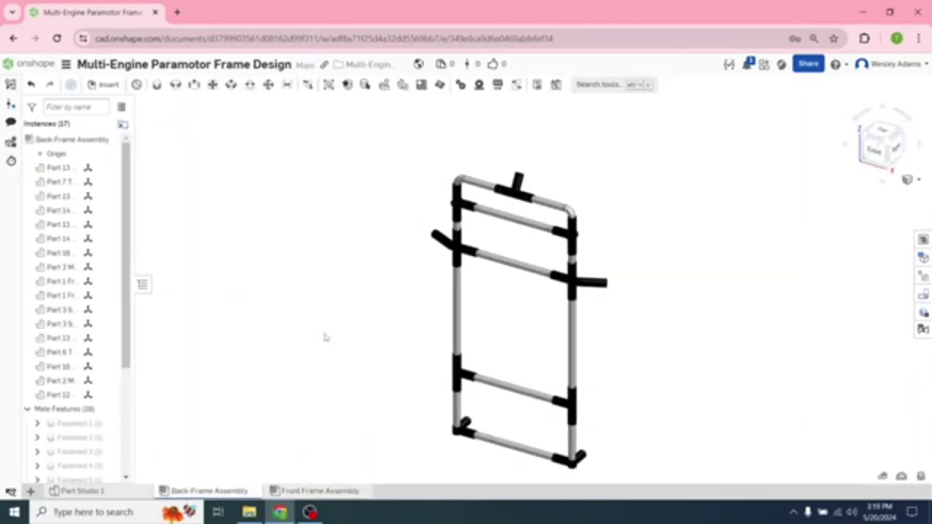
scroll(322, 332, "down", 1)
middle_click_drag(322, 333, 247, 278)
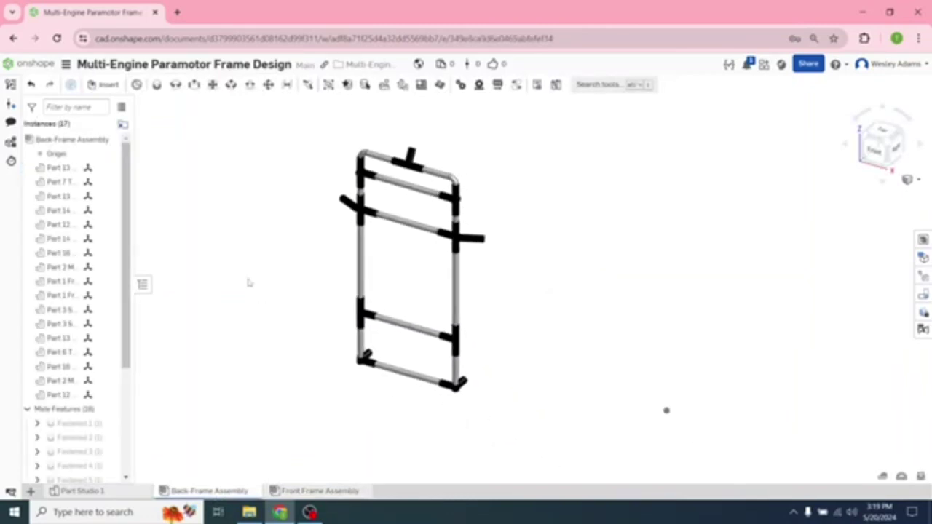
Step: Insert one Part 5 Back Fame Tube into the Back-Frame Assembly, placed apart from the pasted frame
left_click(313, 491)
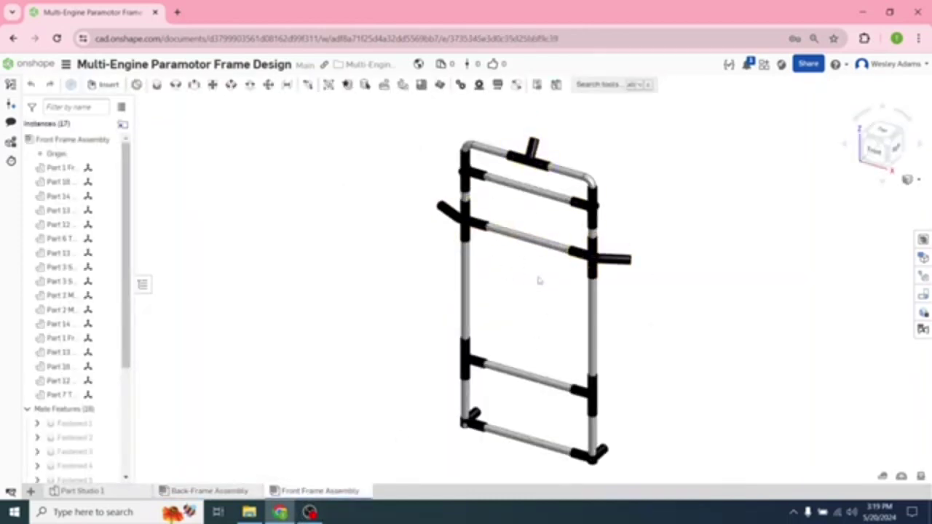
left_click(209, 491)
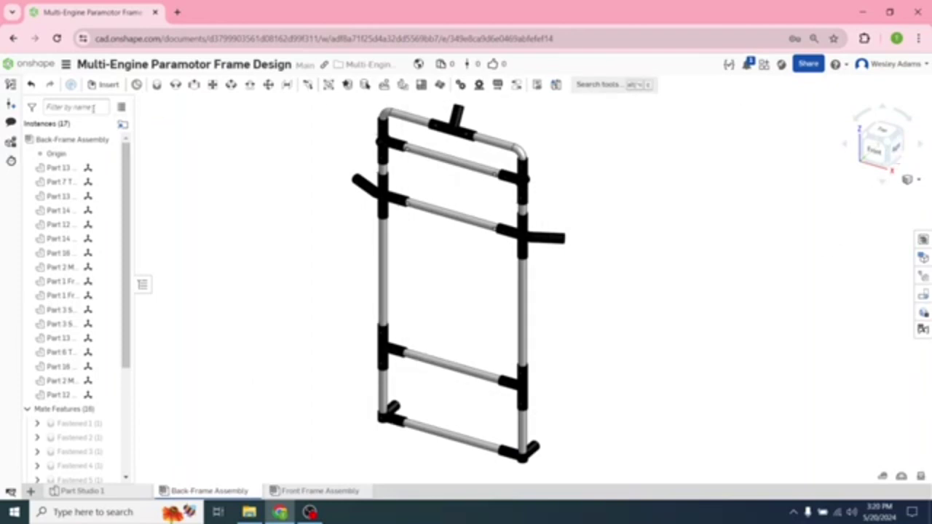
left_click(95, 86)
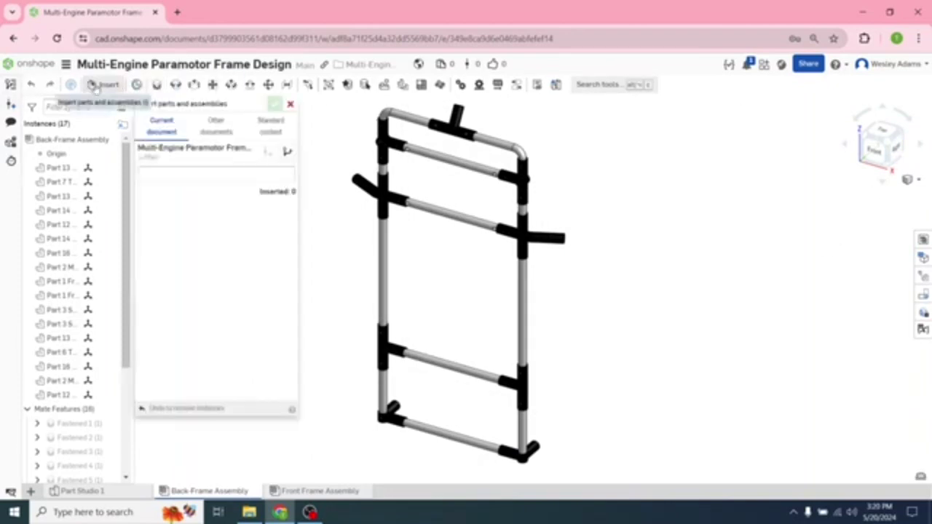
left_click(898, 151)
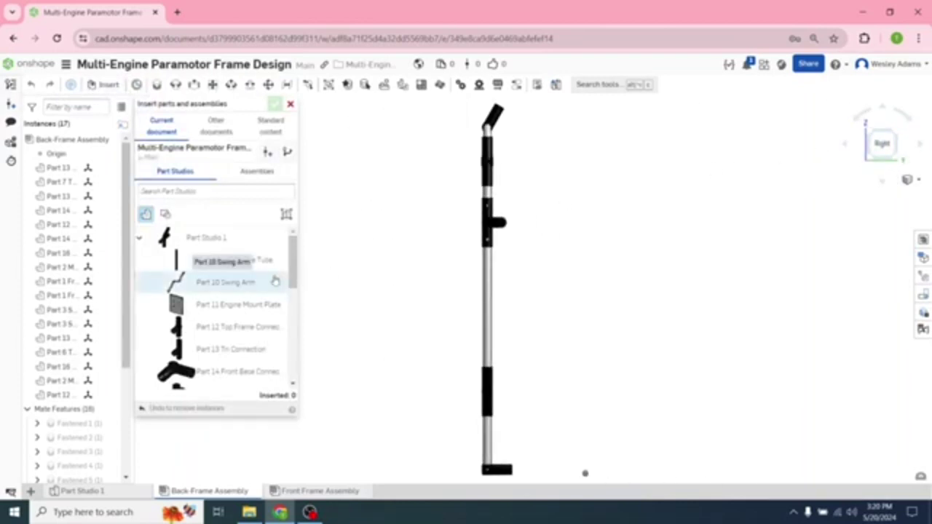
scroll(194, 312, "down", 3)
scroll(195, 313, "down", 3)
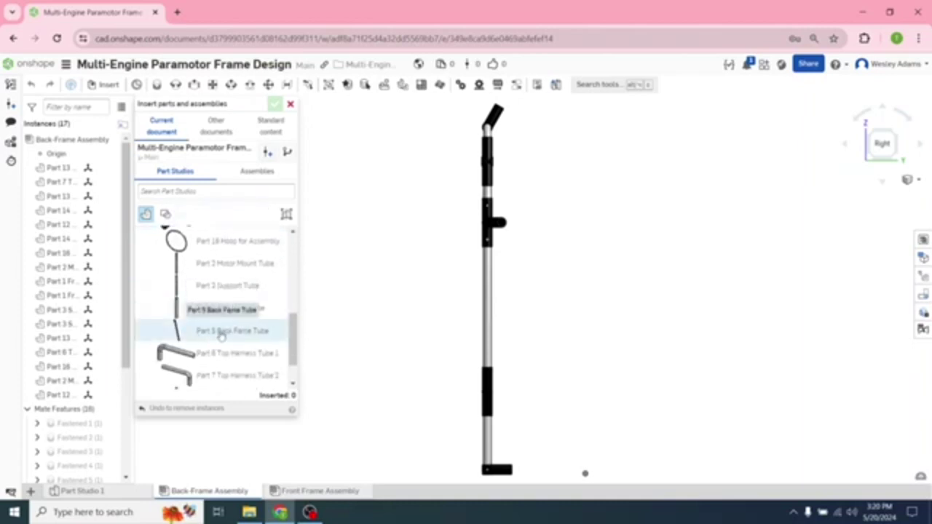
left_click(221, 332)
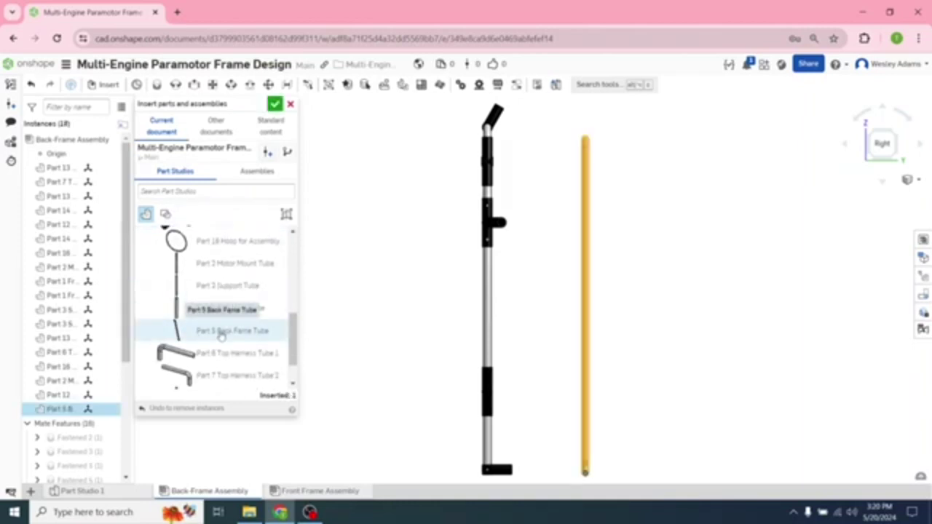
left_click(592, 302)
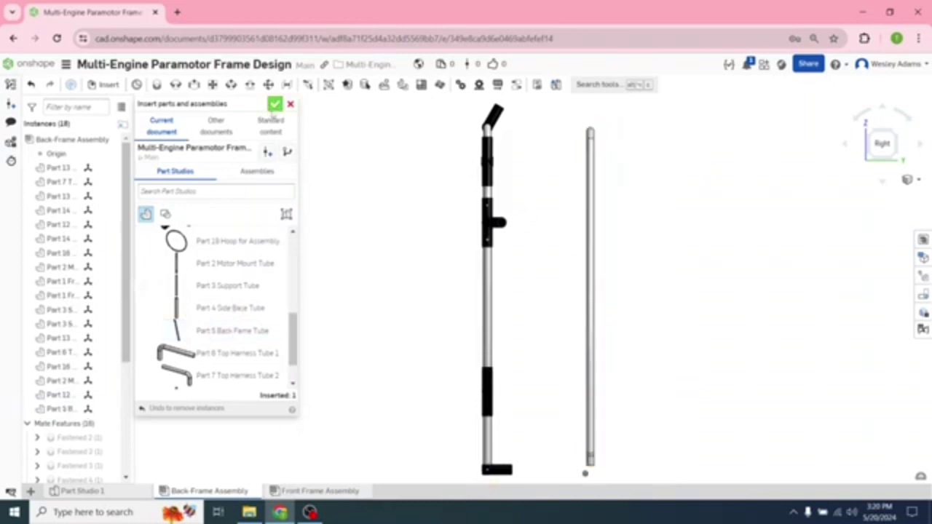
left_click(274, 104)
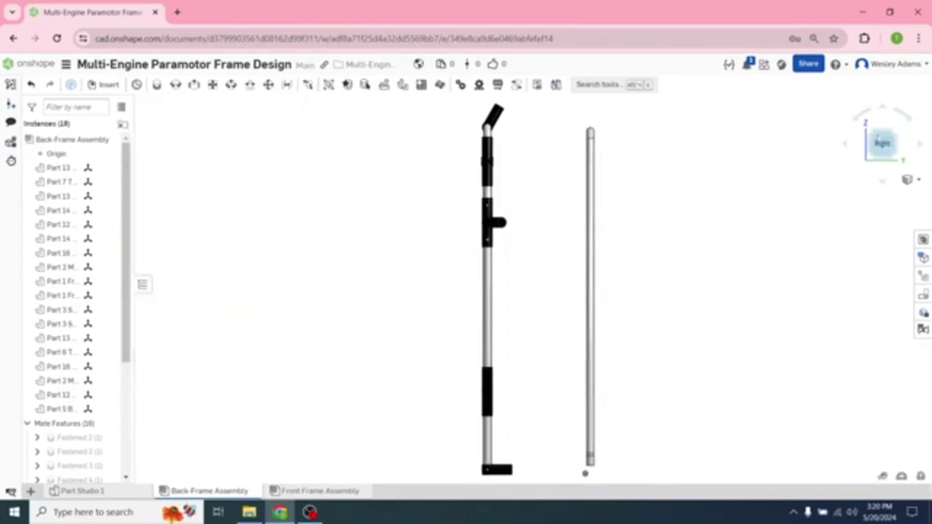
Step: Move the inserted back frame tube in plan view to just behind the right-hand end of the frame
key("shift+7")
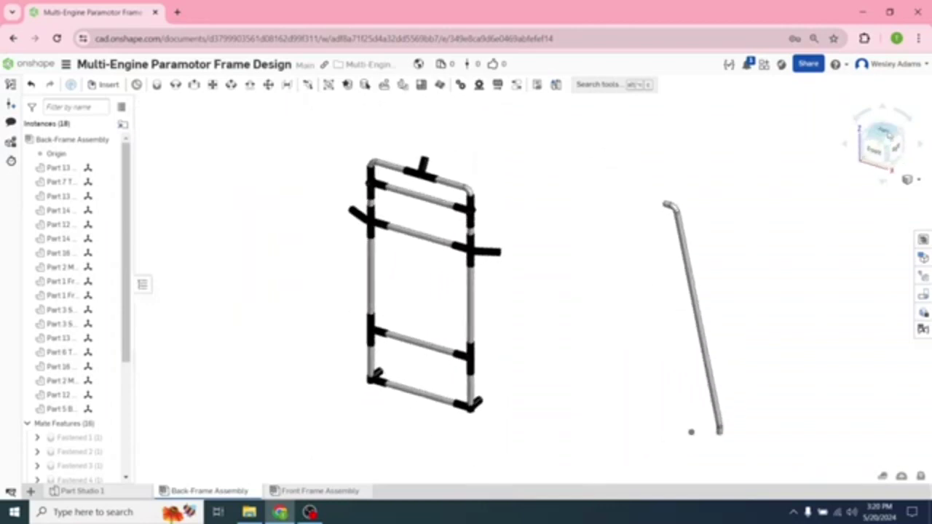
key("shift+5")
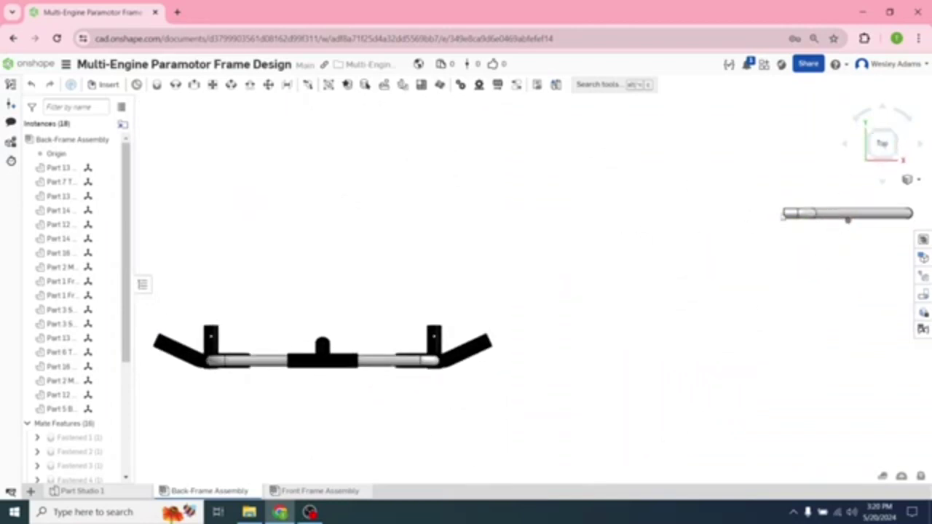
left_click_drag(783, 215, 492, 233)
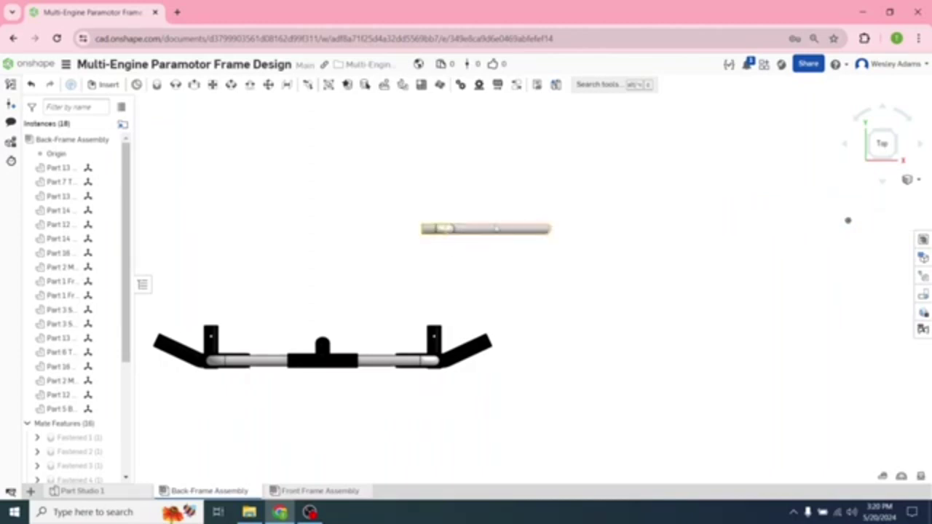
Step: Rotate the back frame tube 90 degrees about the vertical axis so its bent end faces the frame
left_click(496, 230)
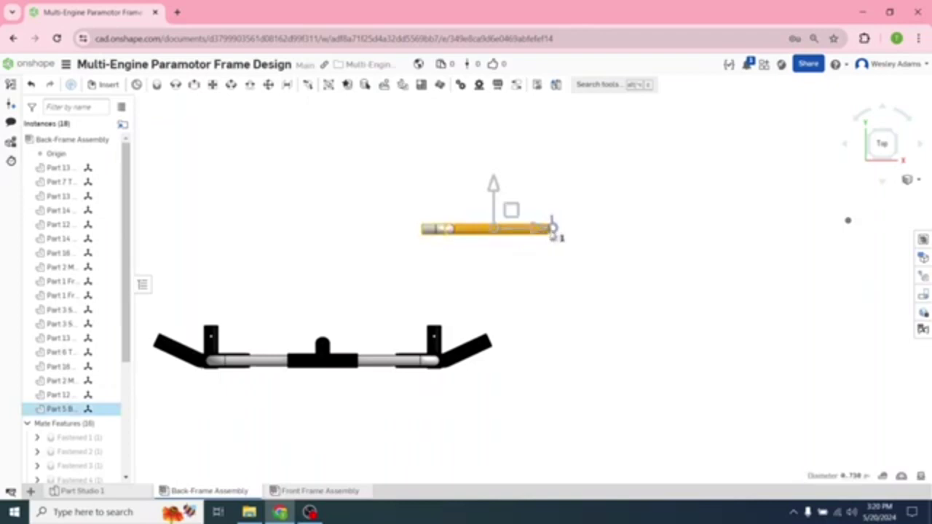
left_click_drag(553, 231, 555, 188)
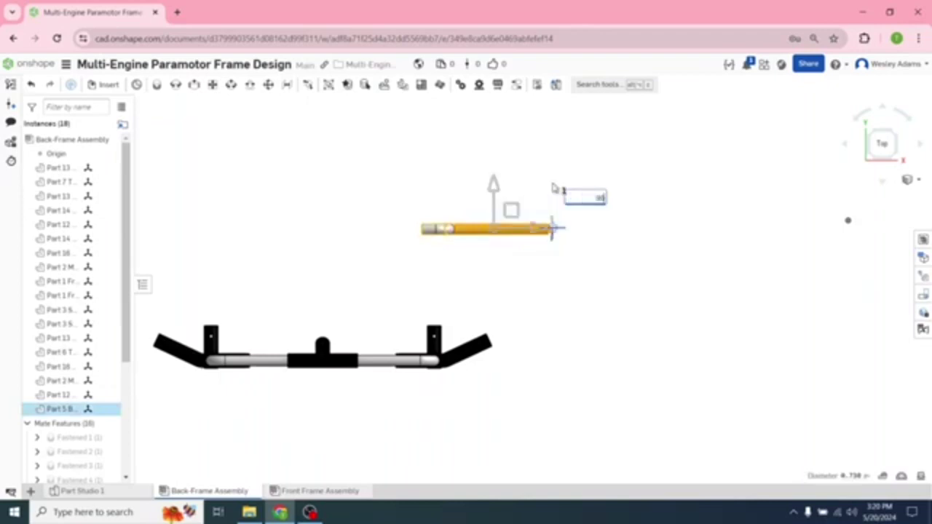
type("90")
key("Return")
left_click(707, 364)
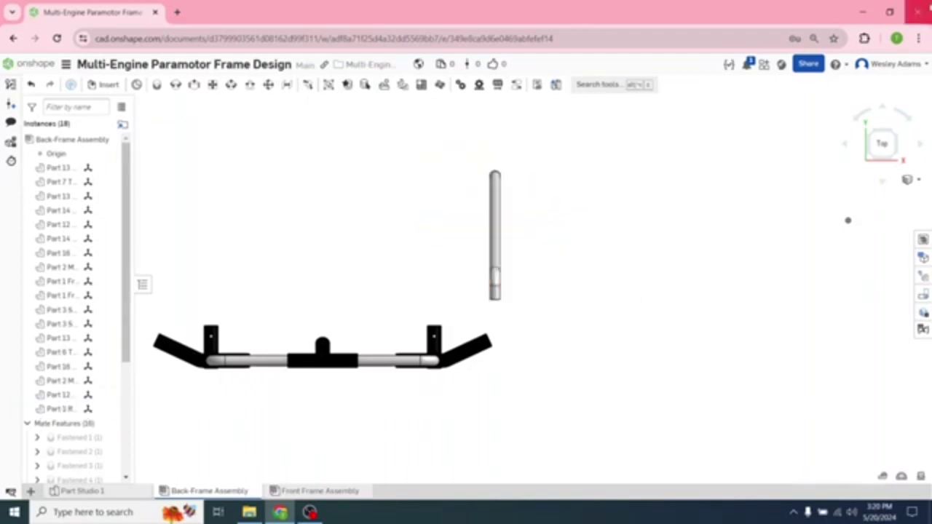
key("shift+7")
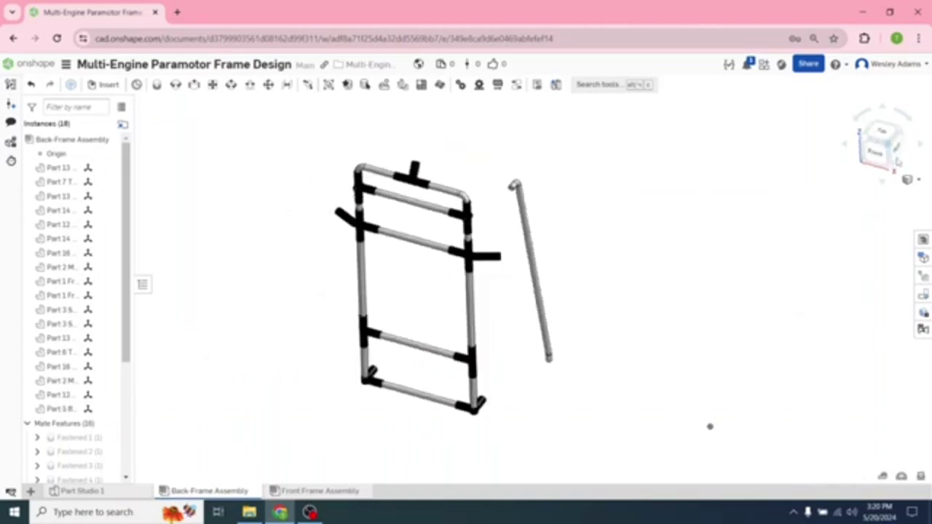
key("shift+4")
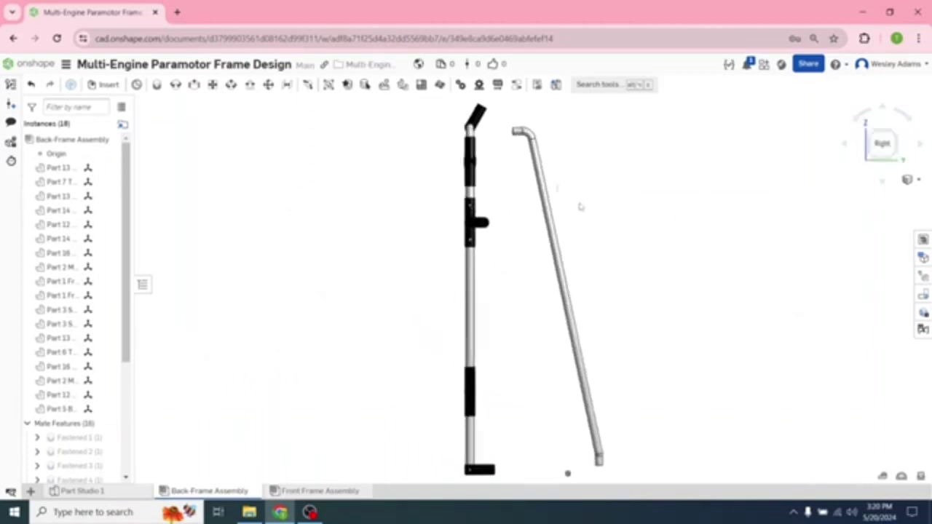
Step: Fasten the bent upper end of the back frame tube to the rear-facing socket of the frame's upper right connector
key("shift+7")
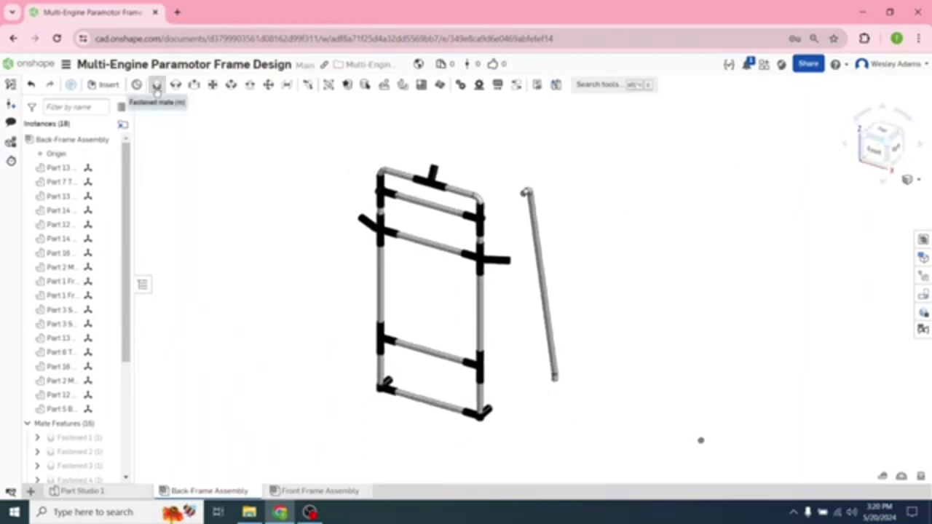
left_click(156, 85)
scroll(521, 207, "up", 5)
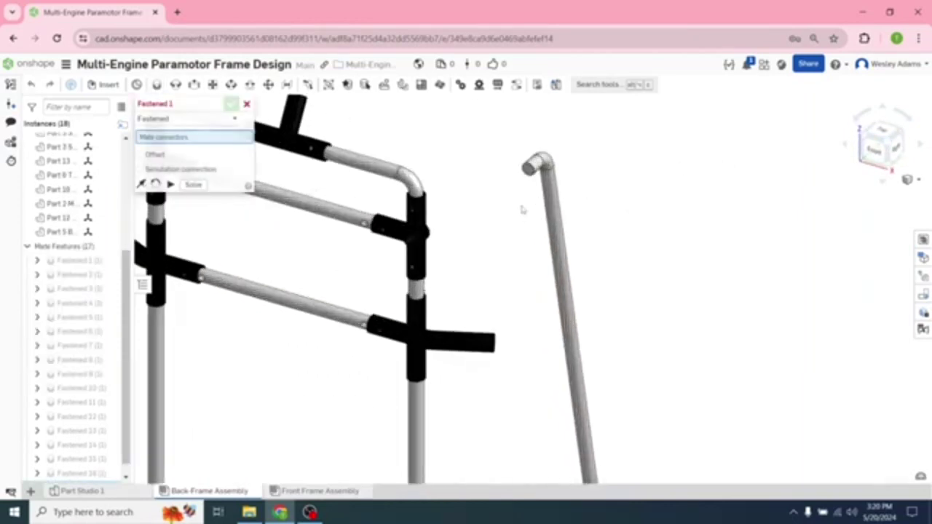
left_click(523, 168)
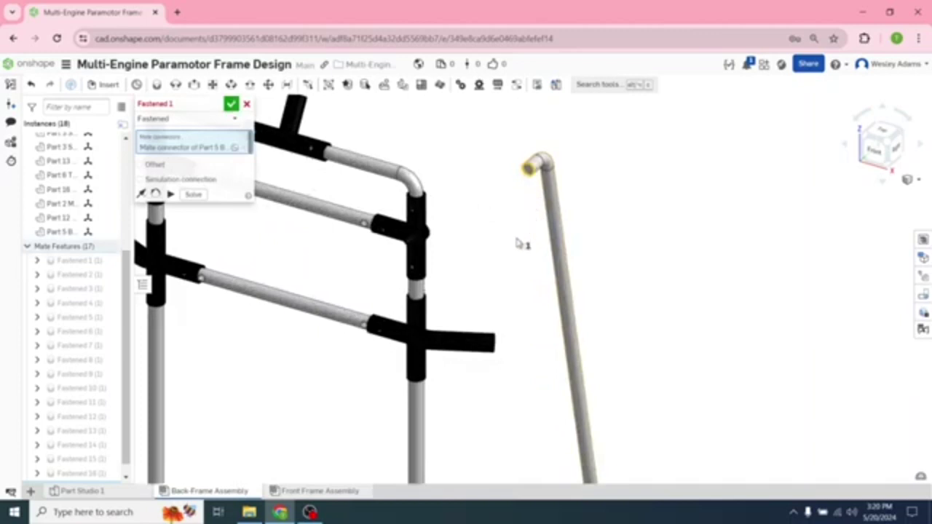
right_click_drag(520, 243, 414, 289)
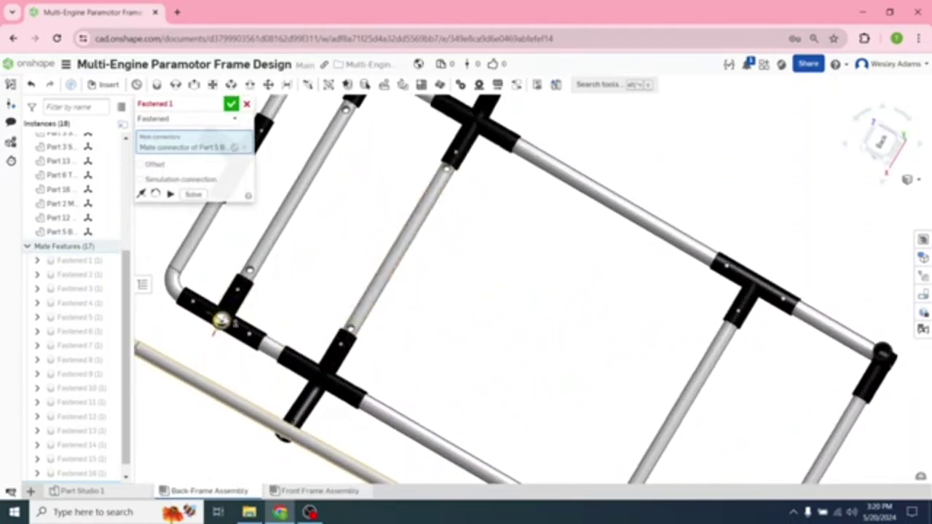
left_click(218, 322)
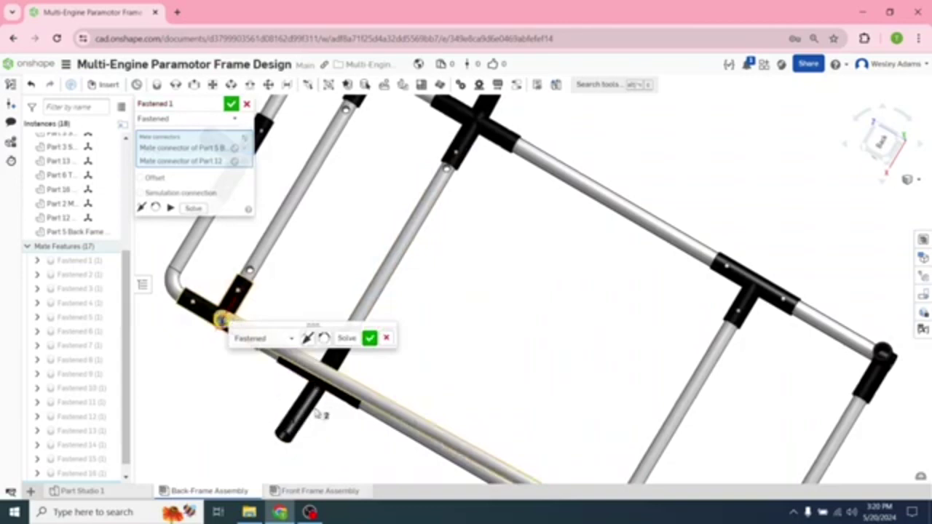
left_click(231, 104)
Step: Insert a second Part 5 Back Fame Tube into the Back-Frame Assembly, placed apart from the frame
right_click_drag(343, 279, 554, 279)
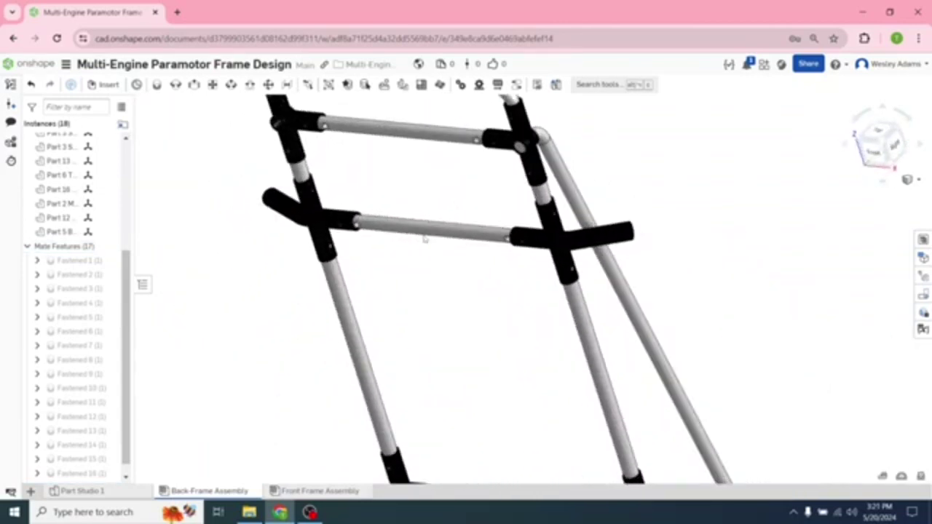
left_click(103, 85)
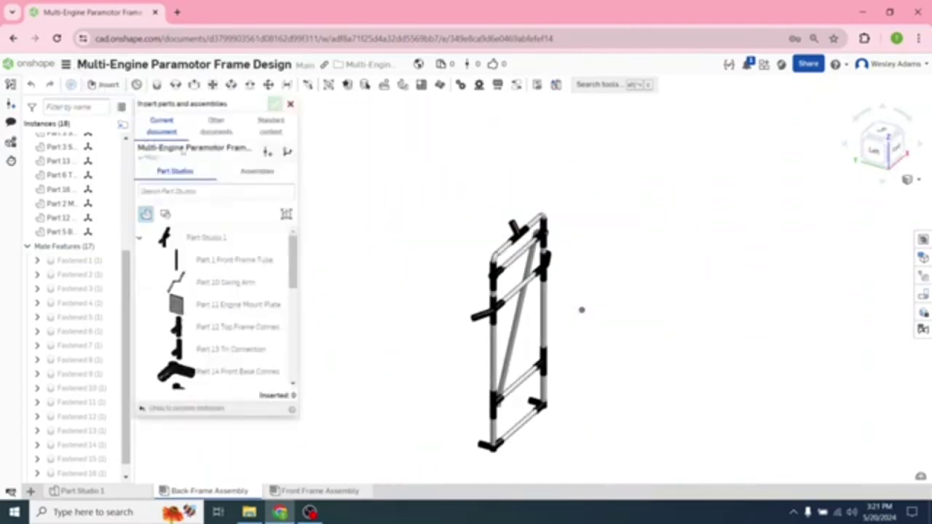
scroll(216, 290, "down", 5)
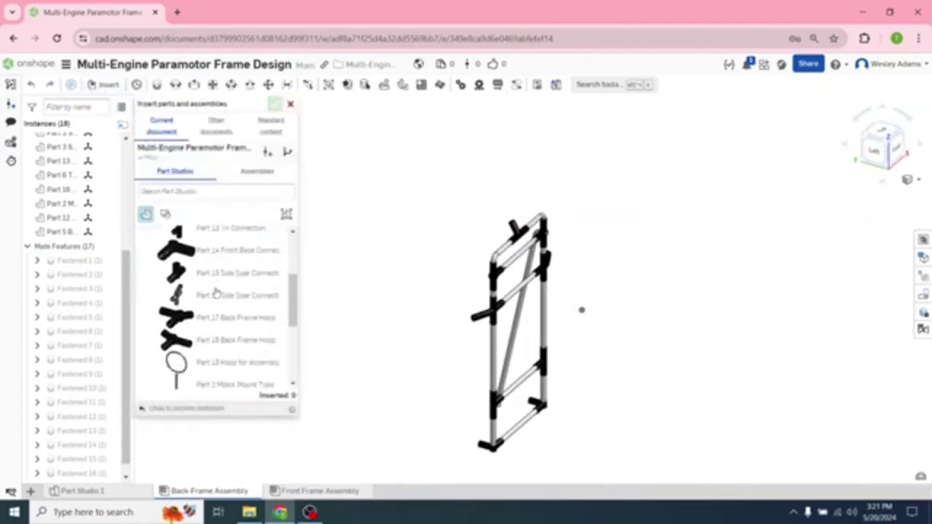
scroll(215, 291, "down", 3)
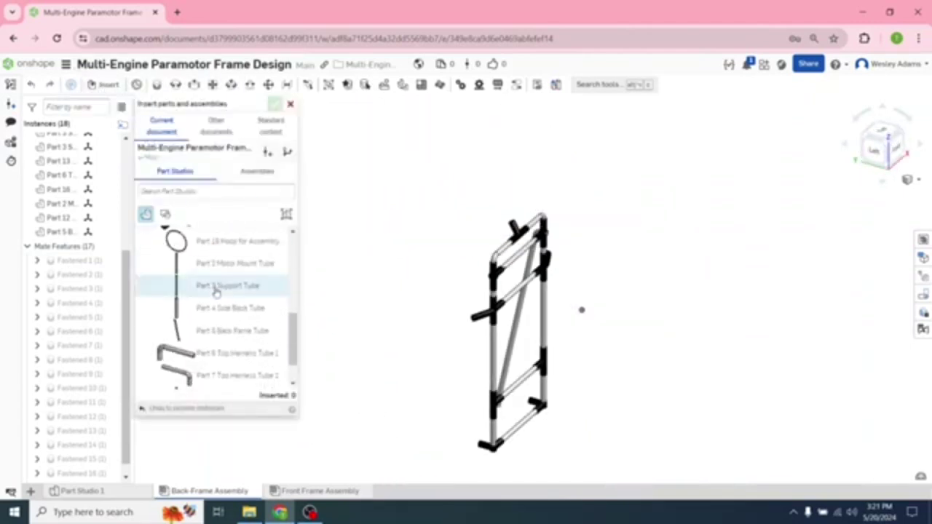
left_click(213, 334)
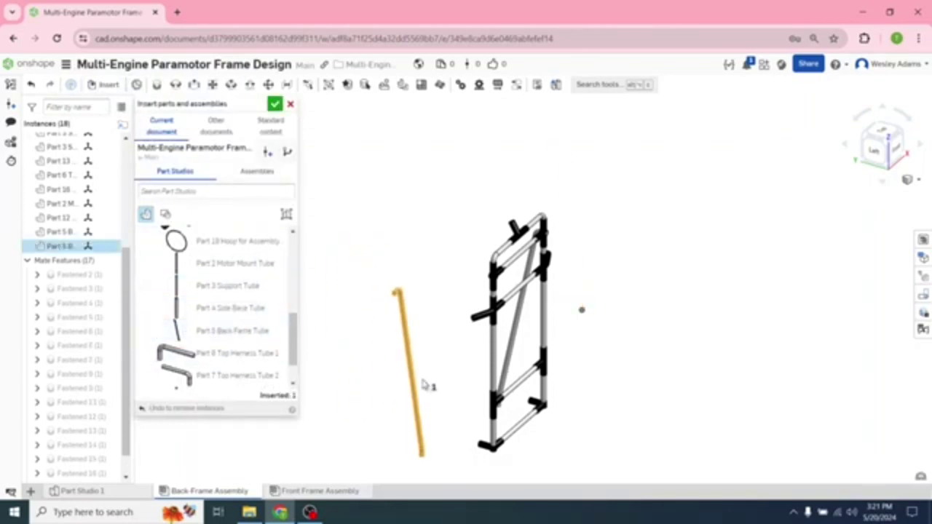
left_click(425, 354)
left_click_drag(425, 355, 431, 355)
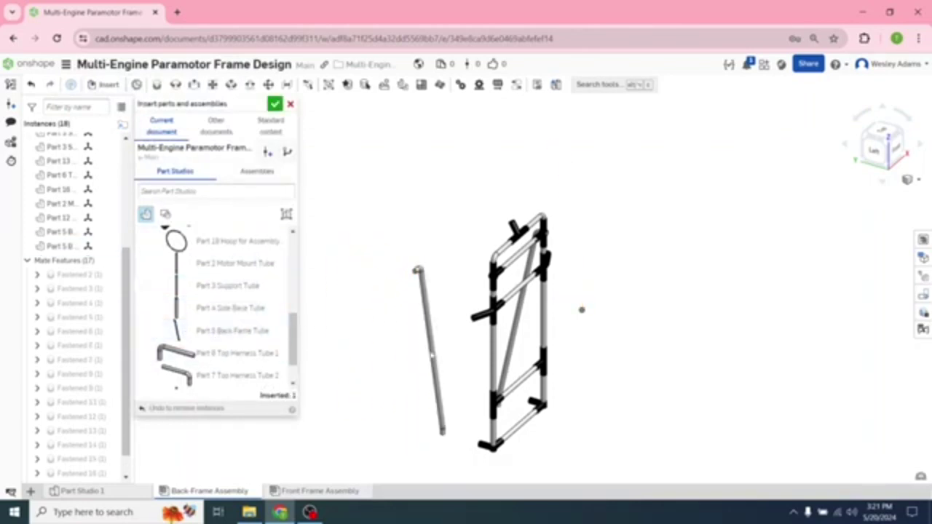
left_click(274, 105)
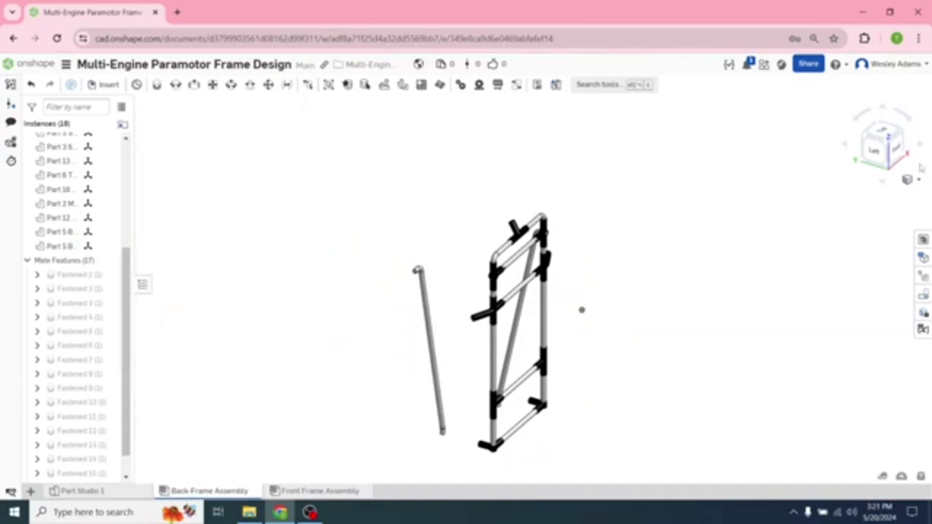
Step: Move the second back frame tube in plan view behind the frame's left end and rotate it 90 degrees about the vertical axis
left_click(883, 131)
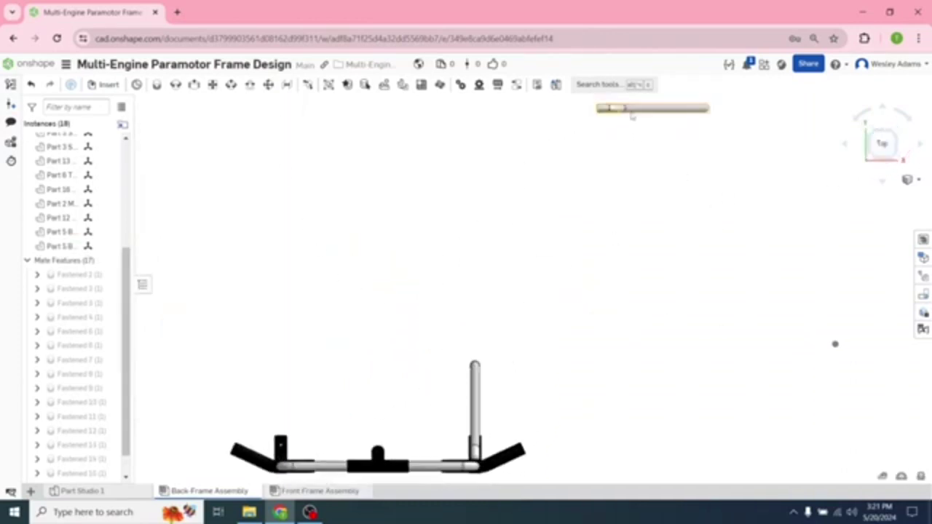
left_click_drag(633, 115, 302, 388)
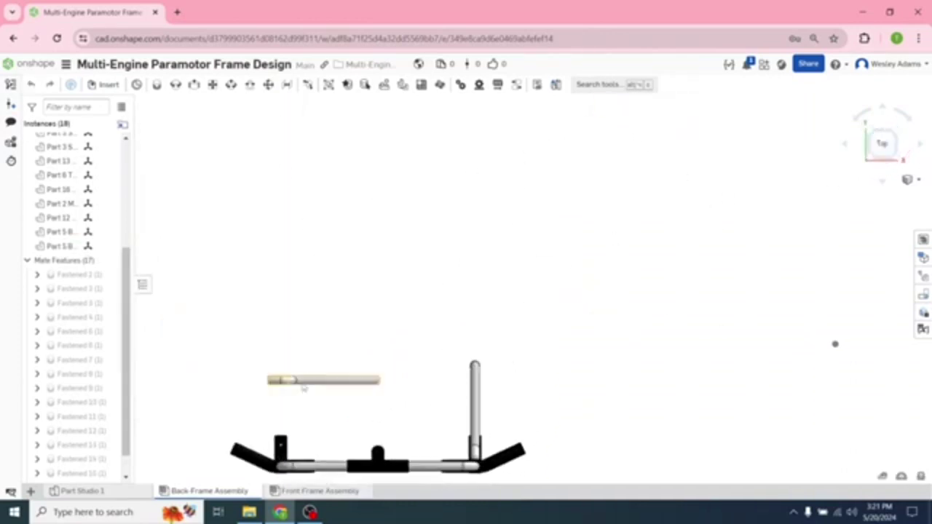
left_click(320, 382)
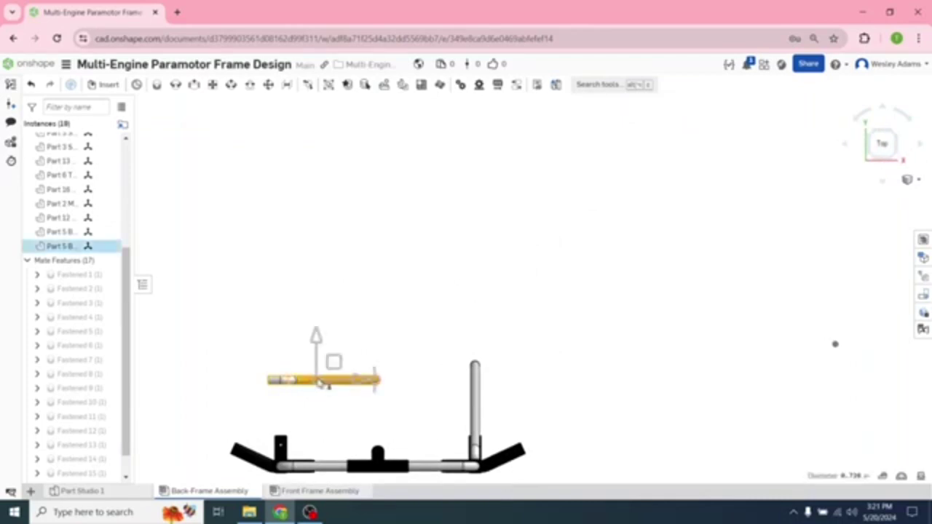
left_click_drag(376, 380, 349, 332)
type("90")
key("Return")
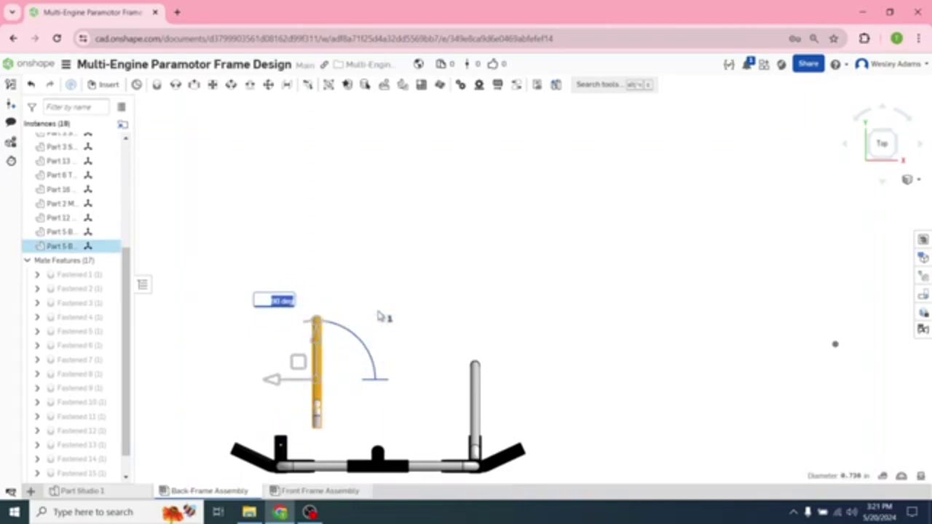
left_click(377, 316)
Step: Fasten the bent upper end of the second back frame tube to the frame's upper left connector
right_click_drag(371, 340, 357, 321)
right_click_drag(357, 321, 336, 327)
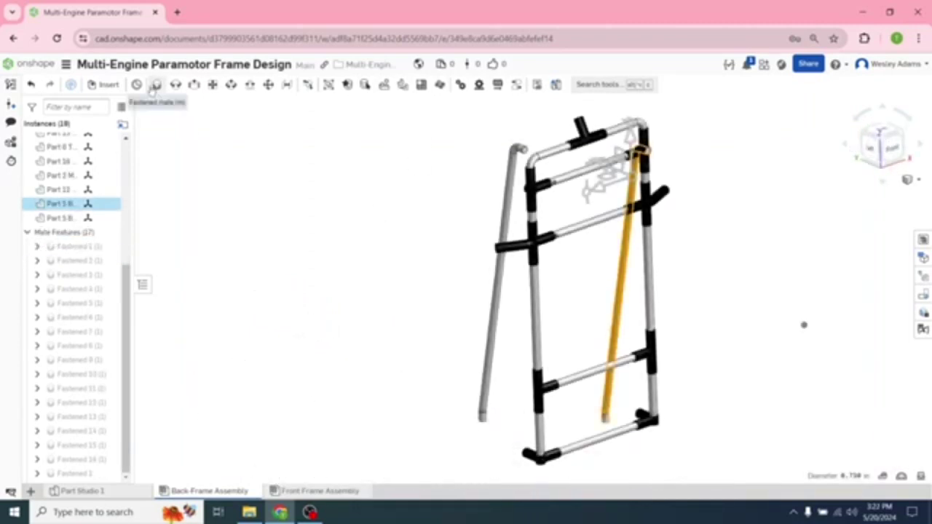
left_click(157, 87)
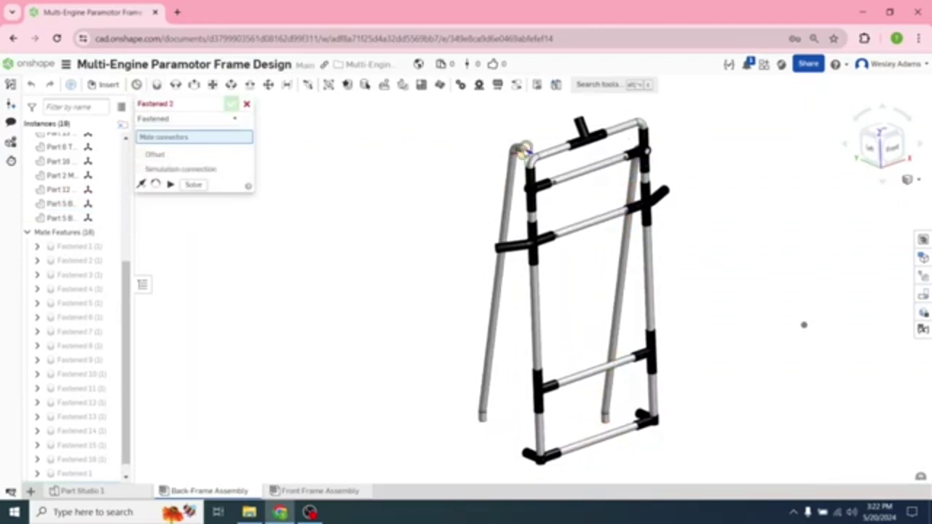
left_click(521, 149)
scroll(537, 208, "up", 5)
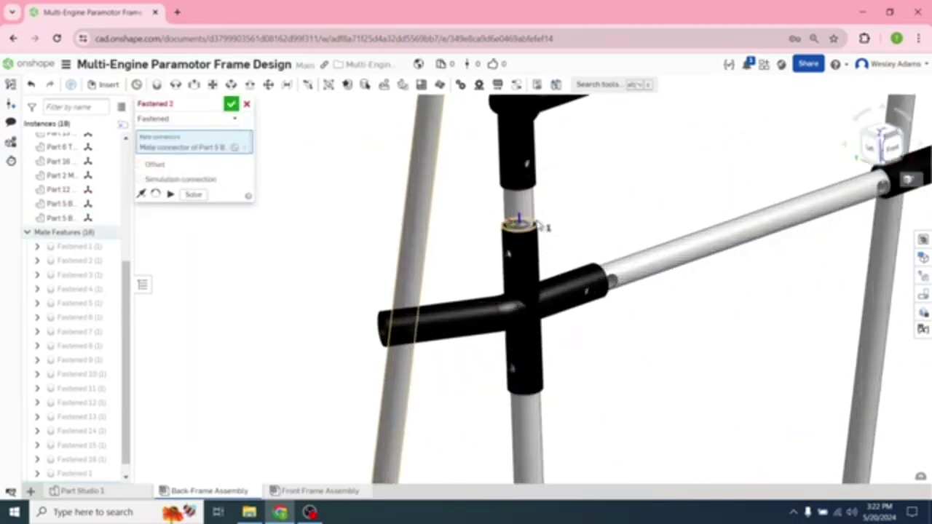
middle_click_drag(589, 163, 571, 254)
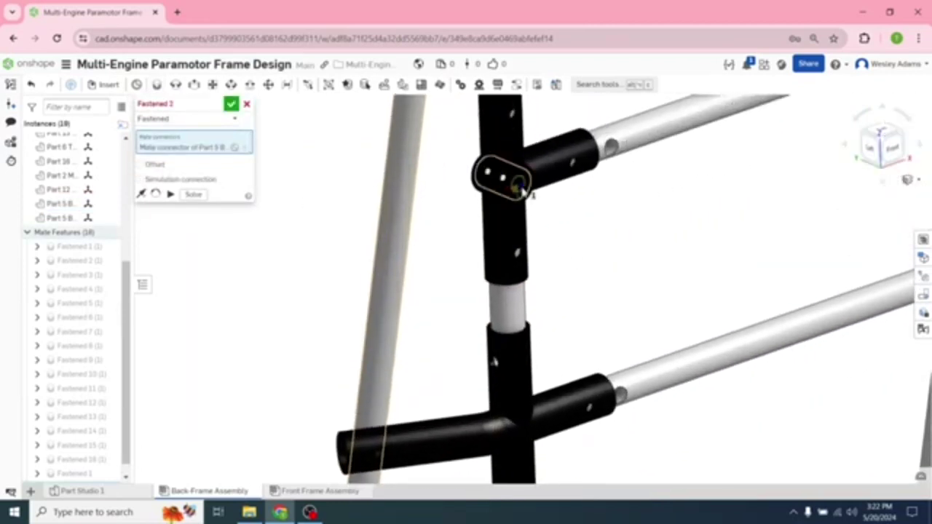
left_click(519, 186)
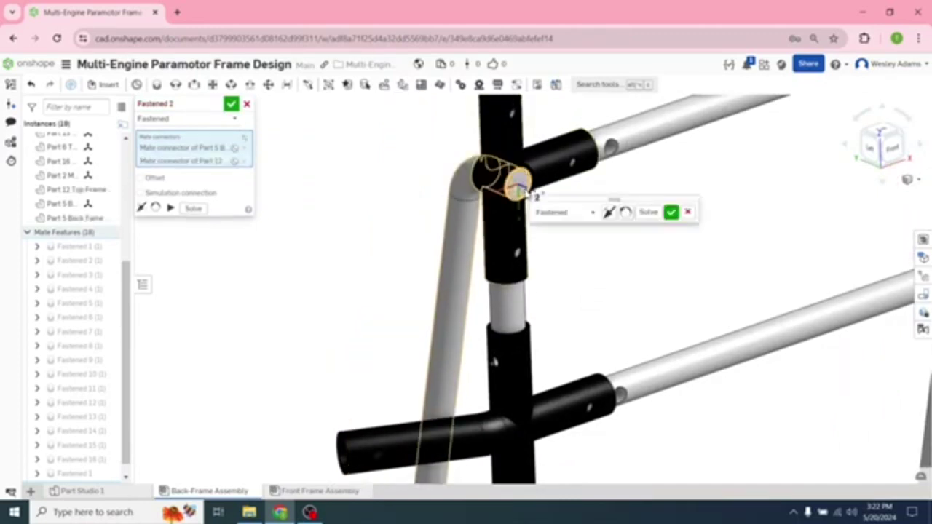
left_click(230, 105)
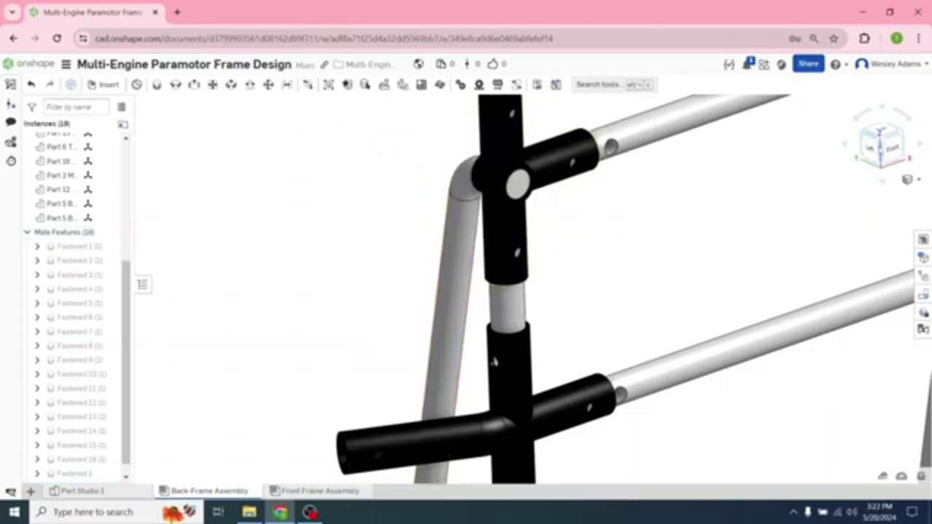
Step: In Part Studio 1, hide the Part 16 Side Spar Connection and show the Part 5 Back Fame Tube
left_click(876, 151)
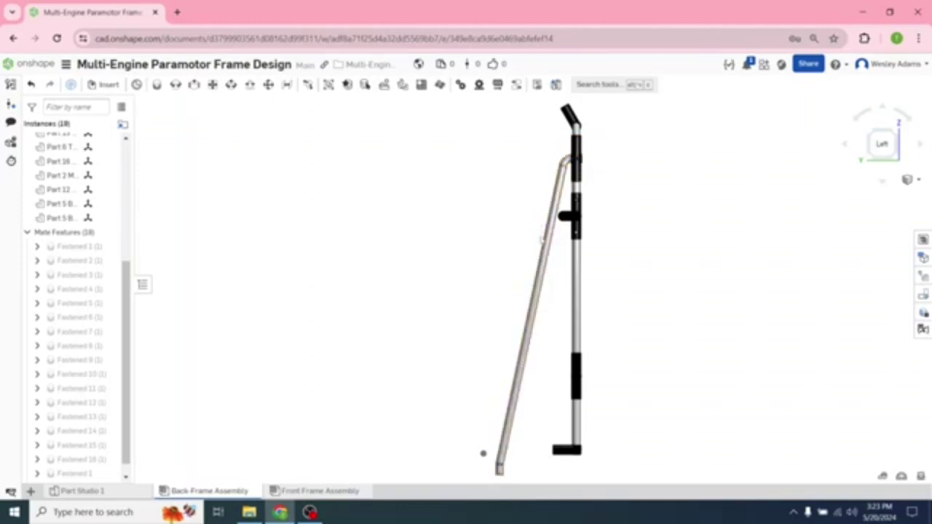
left_click(83, 491)
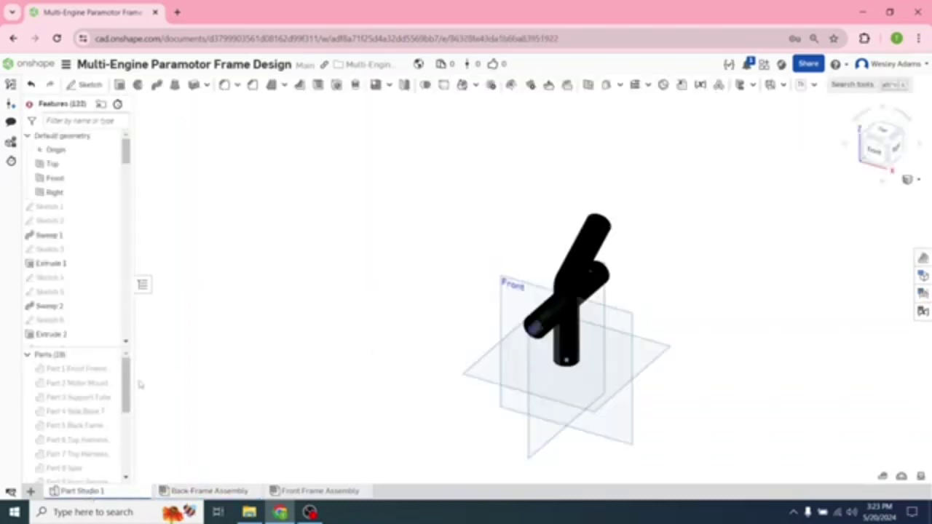
scroll(80, 437, "down", 3)
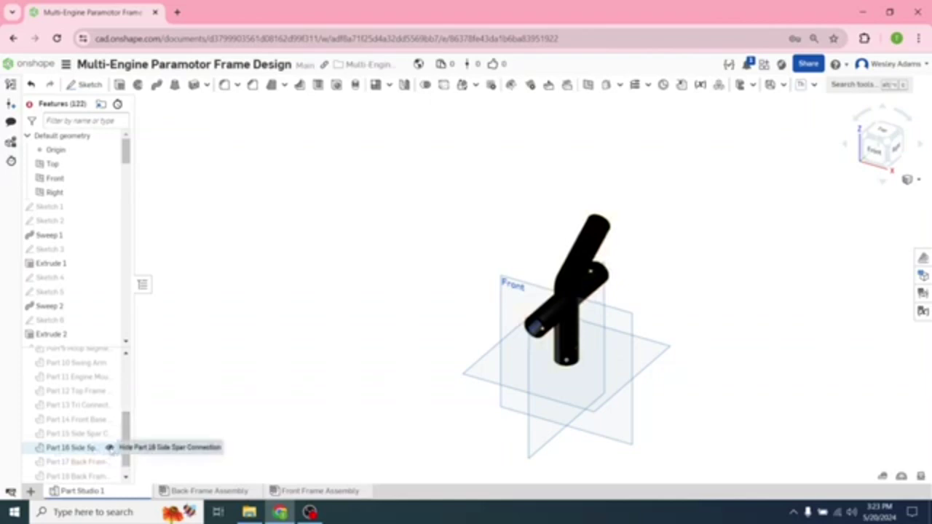
left_click(110, 448)
left_click_drag(127, 441, 128, 396)
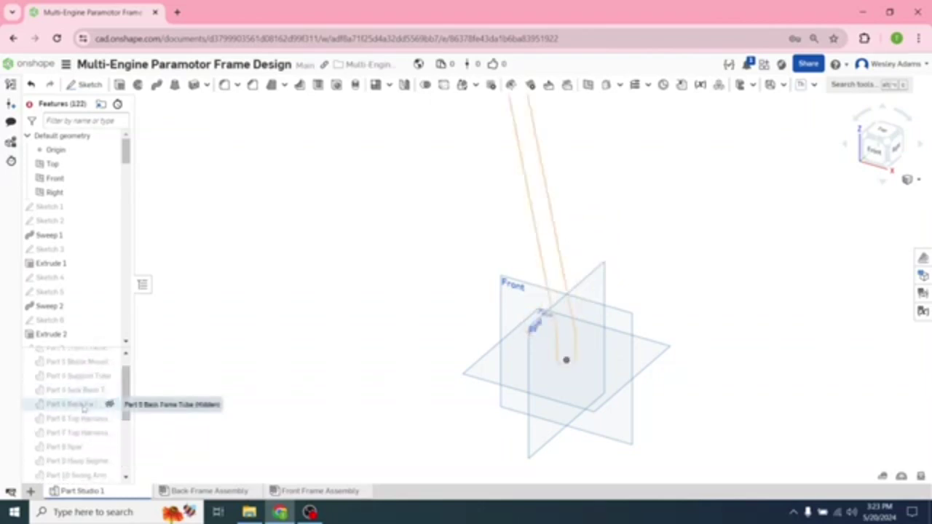
left_click(109, 404)
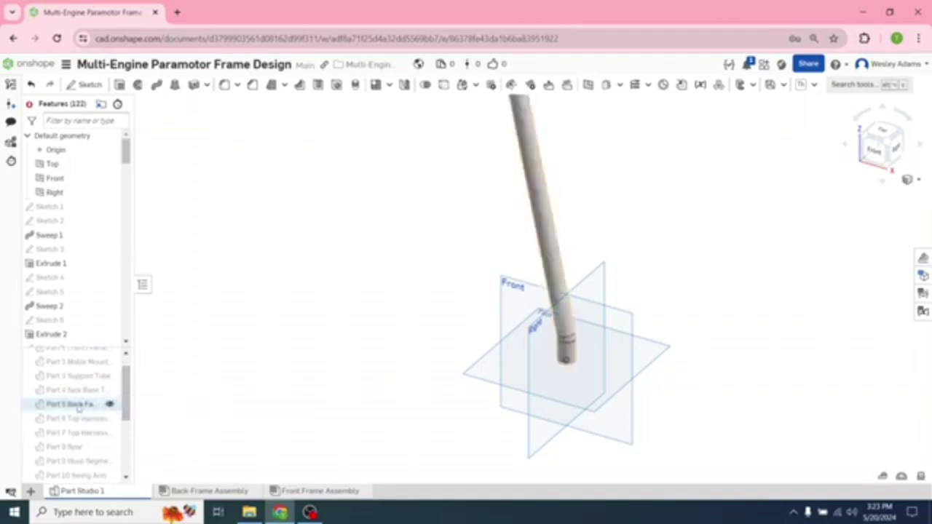
Step: Set the long straight segment in the back frame tube's Sketch 12 to 30.75 in and return to the Back-Frame Assembly
left_click(82, 409)
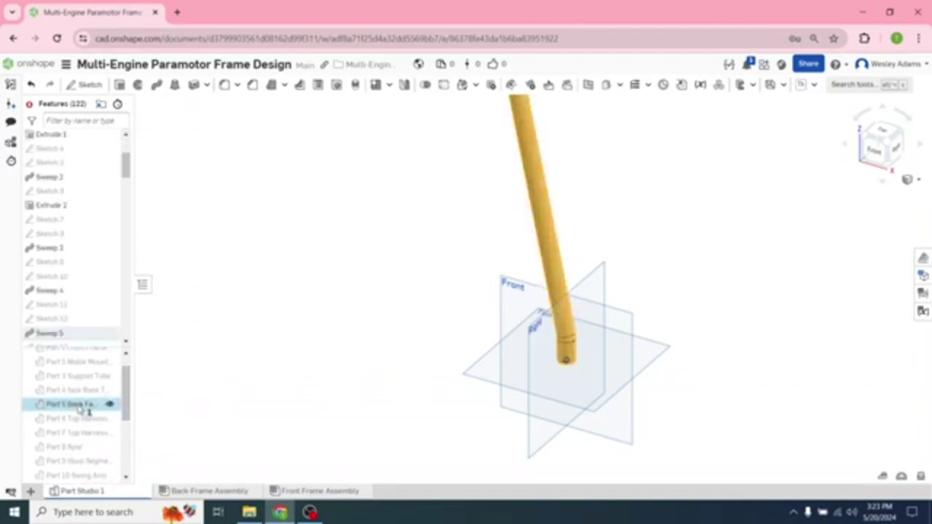
double_click(69, 320)
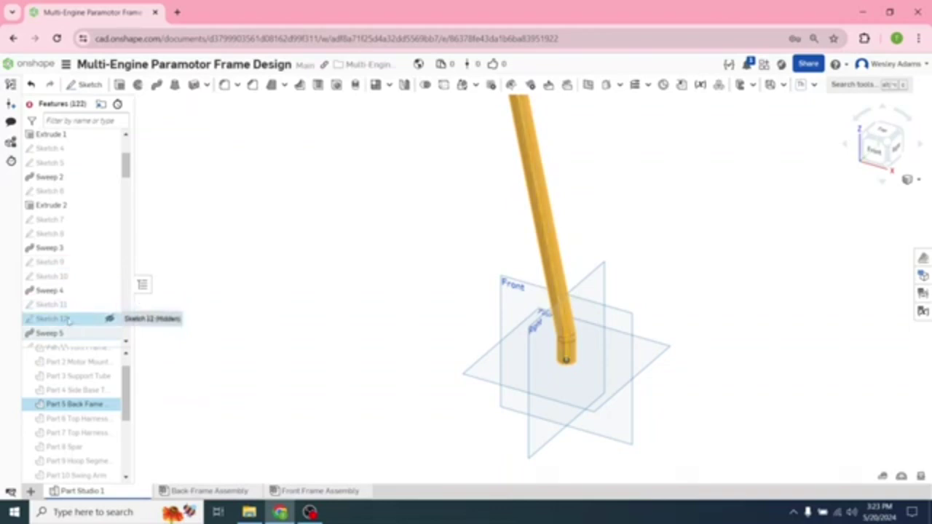
left_click(875, 151)
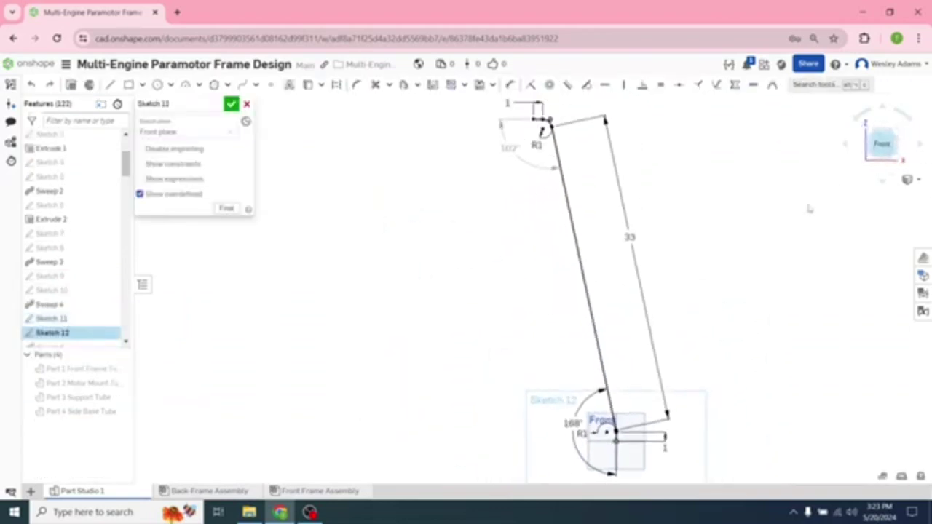
double_click(630, 239)
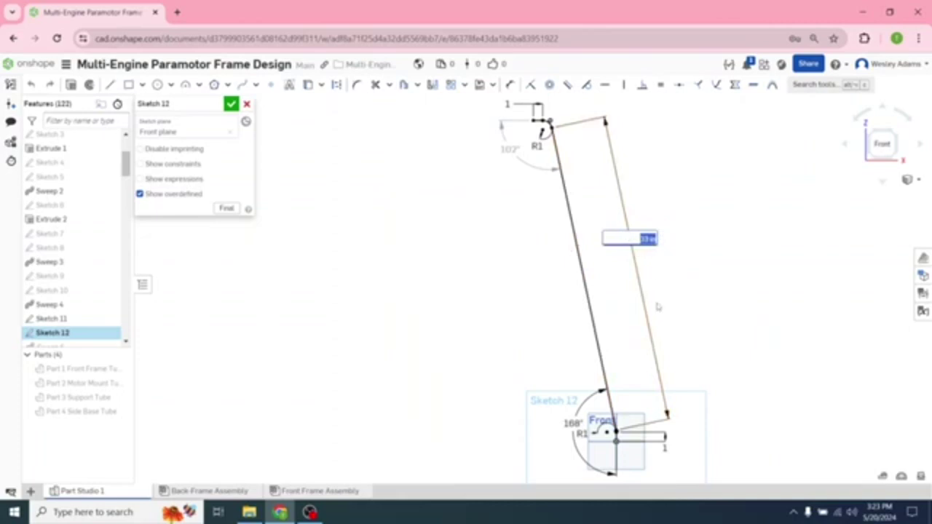
type("30.5")
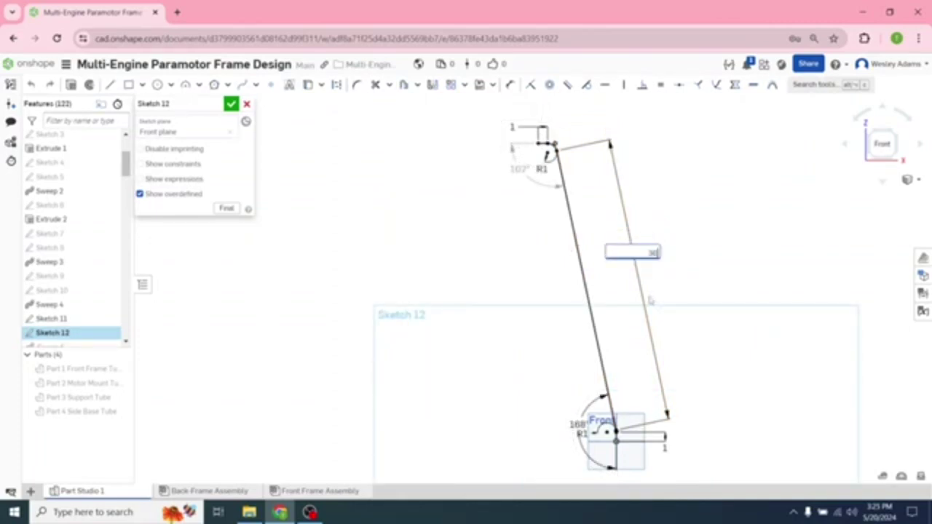
type("75")
key("Return")
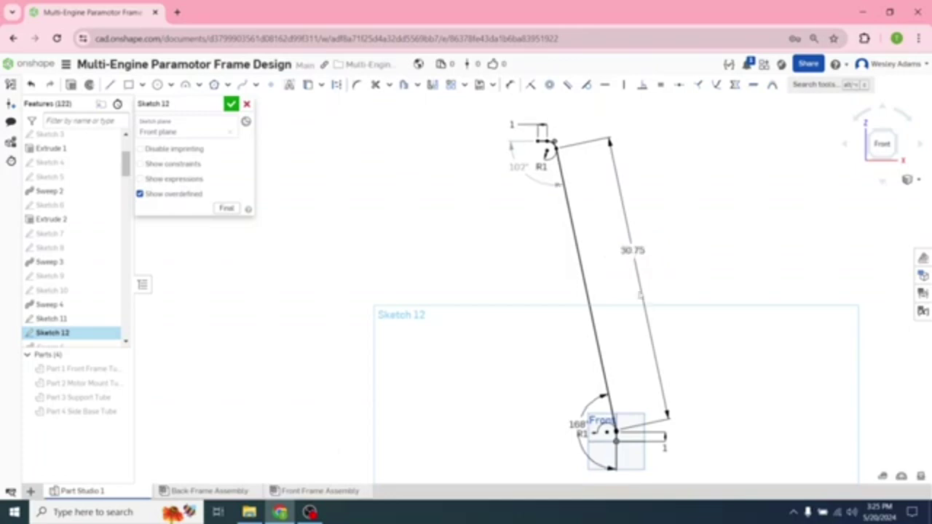
left_click(231, 104)
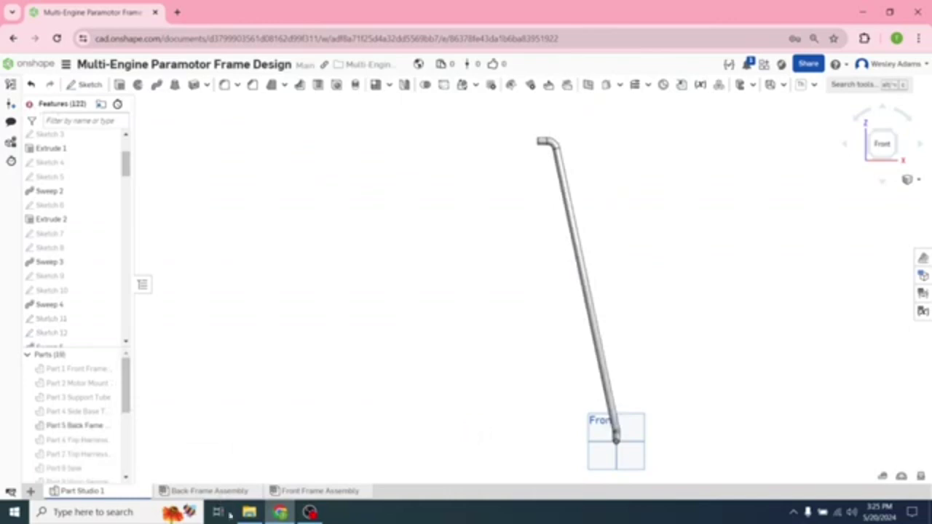
left_click(213, 492)
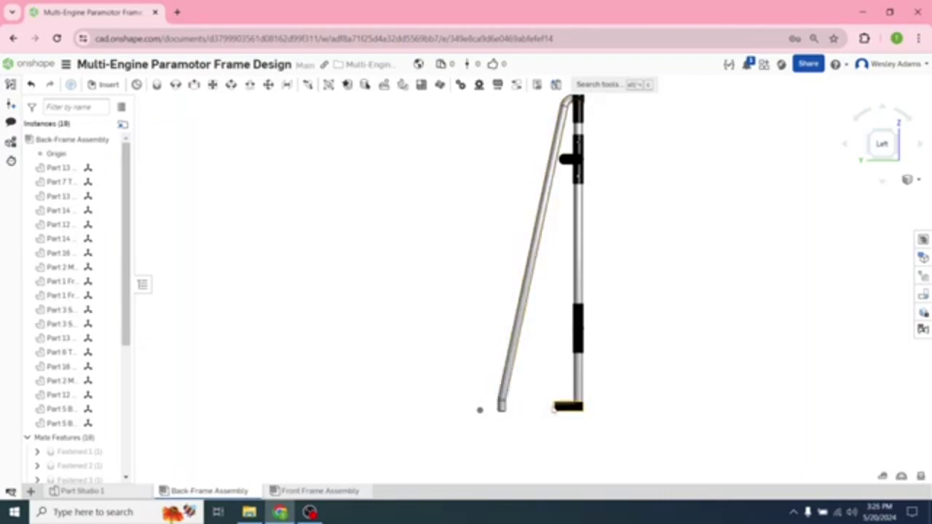
Step: Insert one Part 4 Side Base Tube from Part Studio 1 and place it upright in front of the frame's base
key("shift+7")
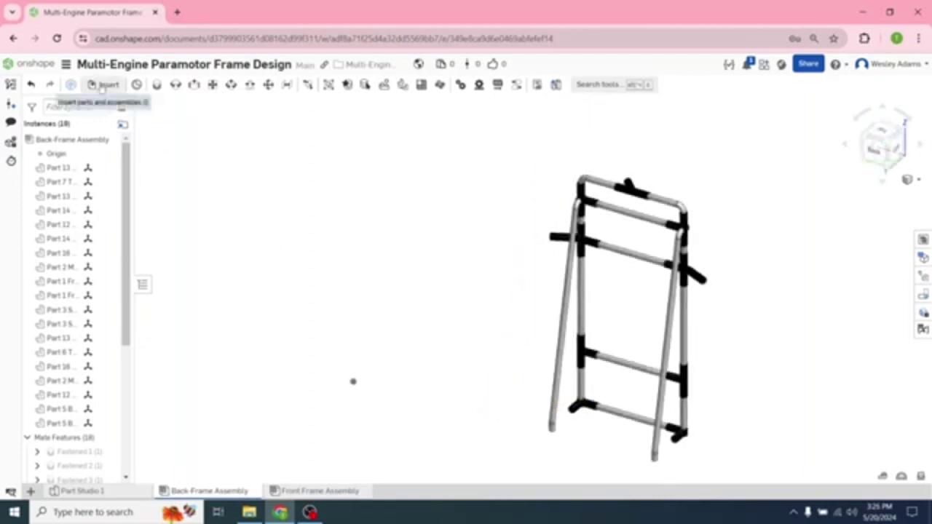
left_click(108, 85)
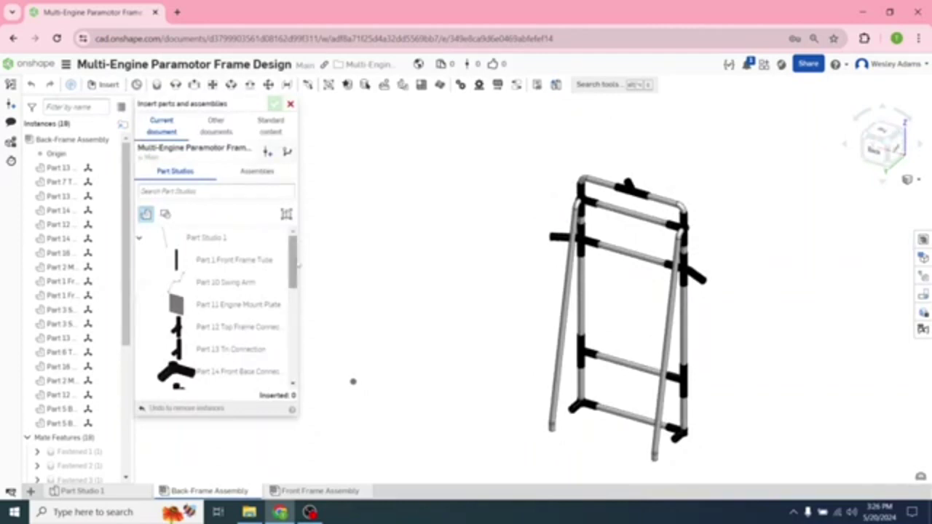
left_click_drag(296, 263, 298, 343)
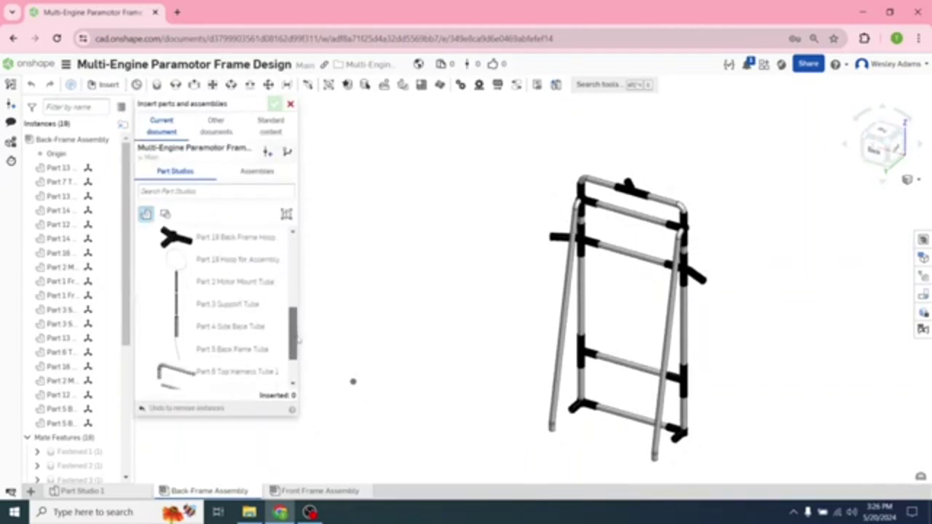
left_click(260, 334)
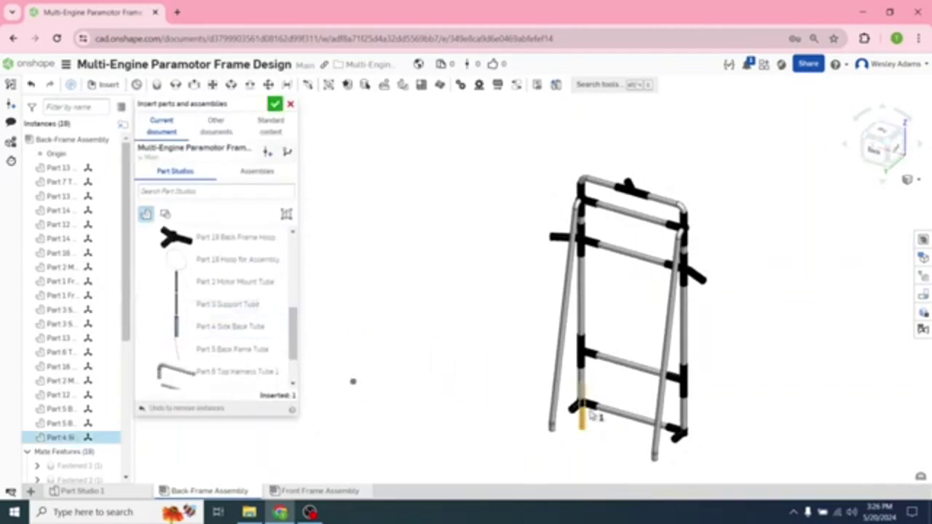
left_click(668, 440)
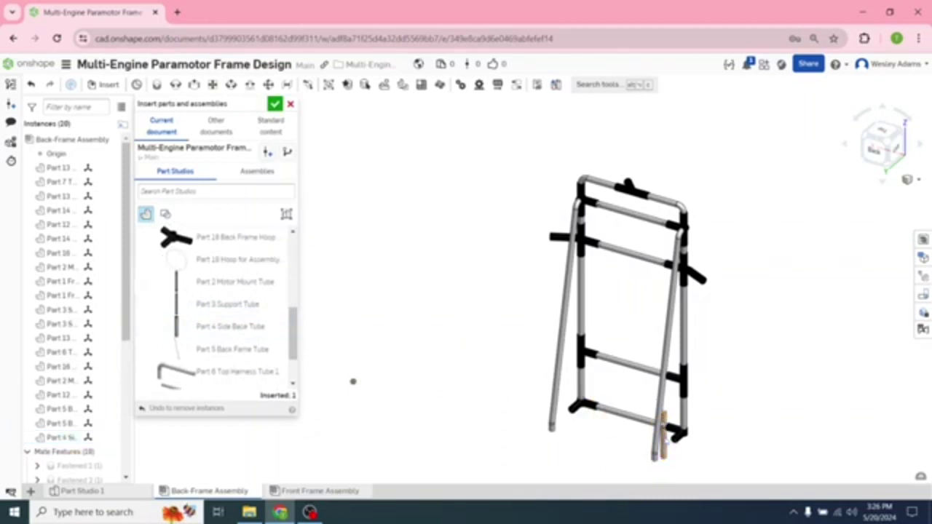
left_click(896, 148)
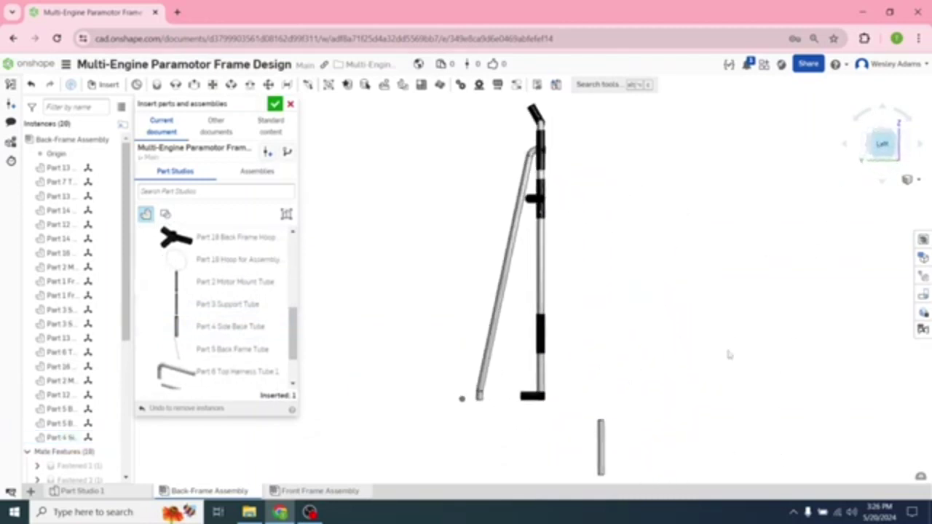
left_click_drag(619, 449, 597, 381)
left_click(596, 383)
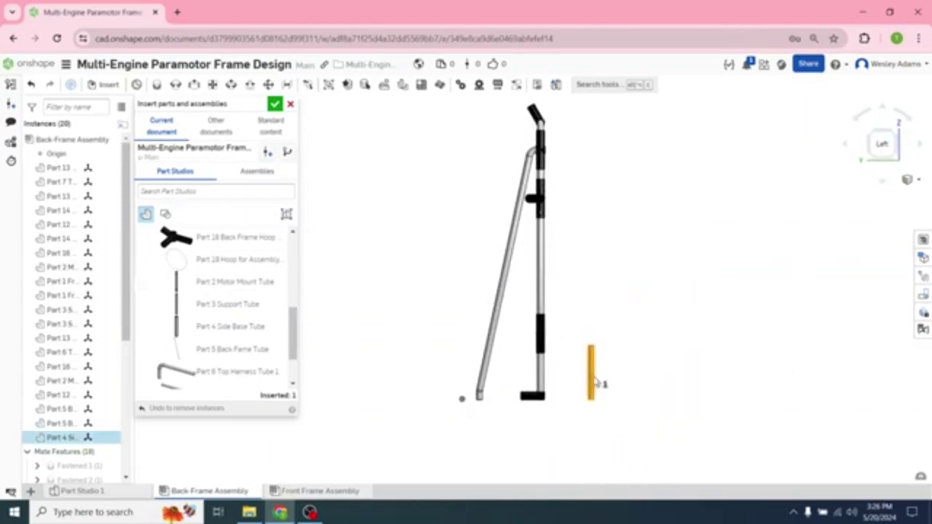
left_click(277, 104)
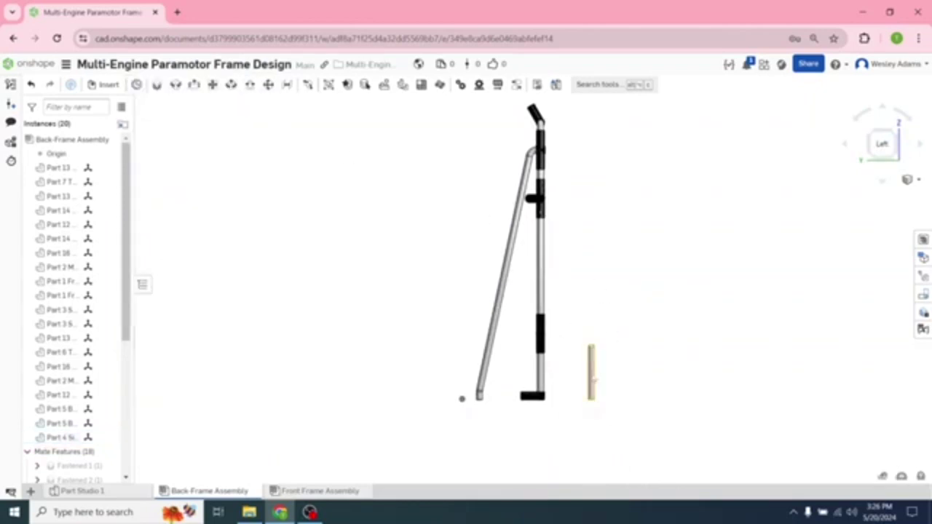
Step: Rotate the side base tube to horizontal in the side view and move it near the foot of the back frame tube
left_click(595, 378)
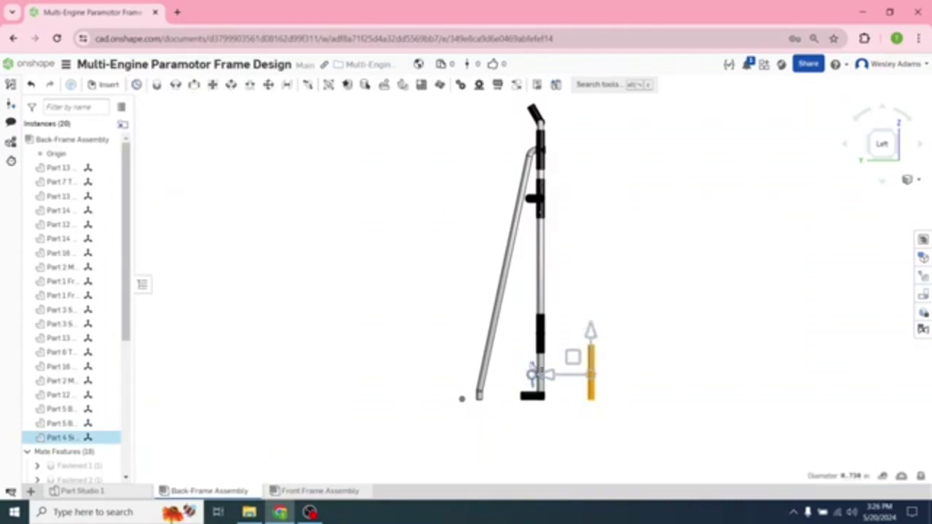
left_click_drag(533, 374, 592, 316)
left_click(615, 331)
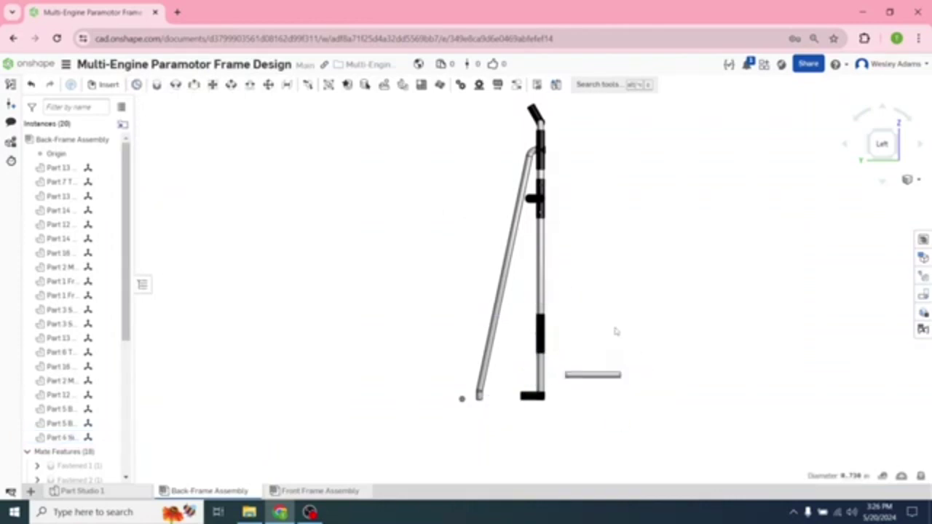
left_click_drag(595, 380, 469, 418)
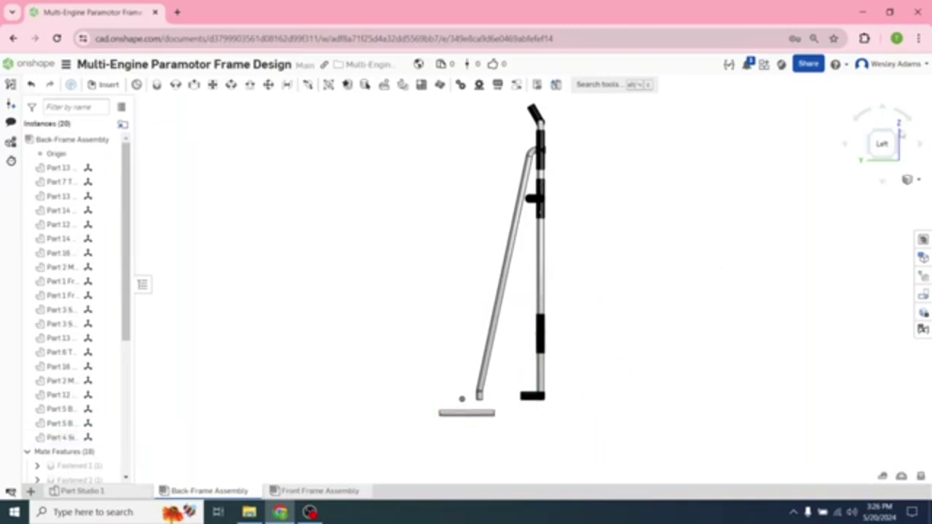
Step: Fasten the front end of the side base tube to the rear-facing opening of the frame's left Part 14 base connector
left_click(900, 134)
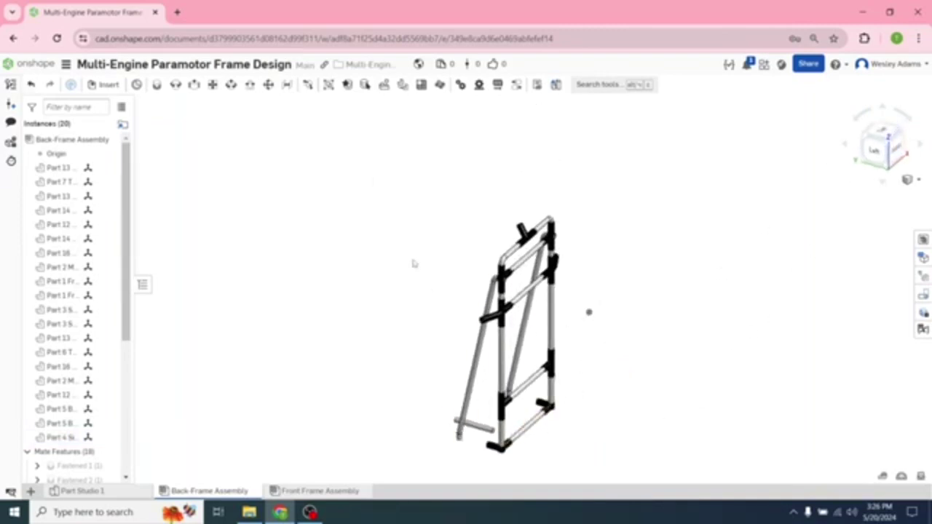
scroll(416, 375, "up", 3)
middle_click_drag(416, 374, 325, 137)
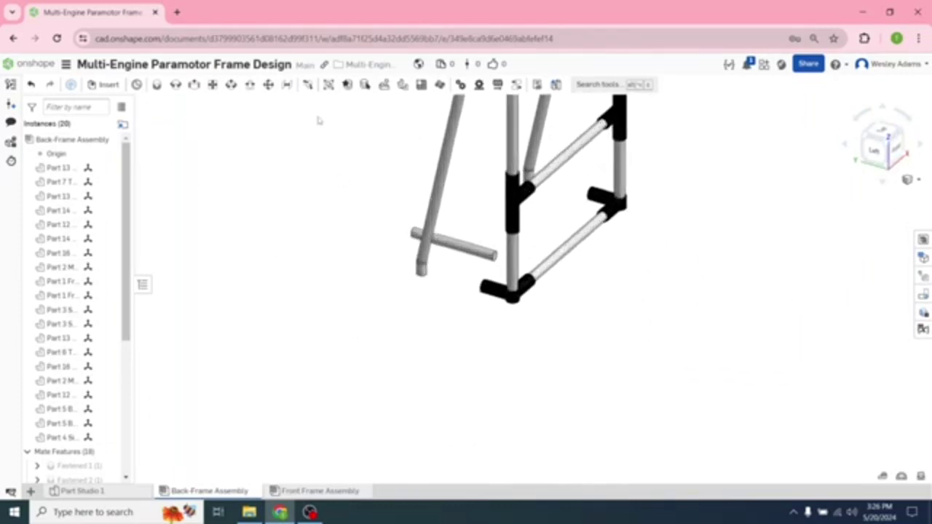
left_click(157, 85)
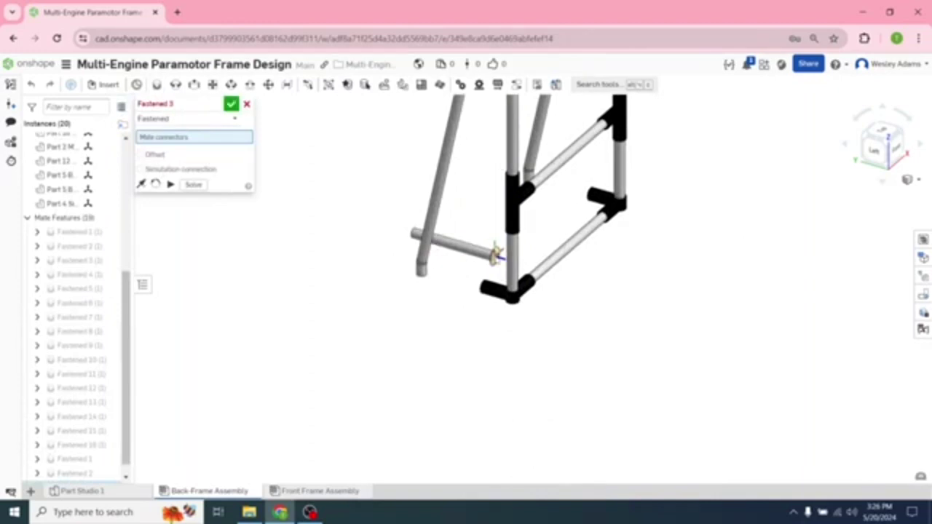
left_click(495, 254)
right_click_drag(433, 328, 558, 316)
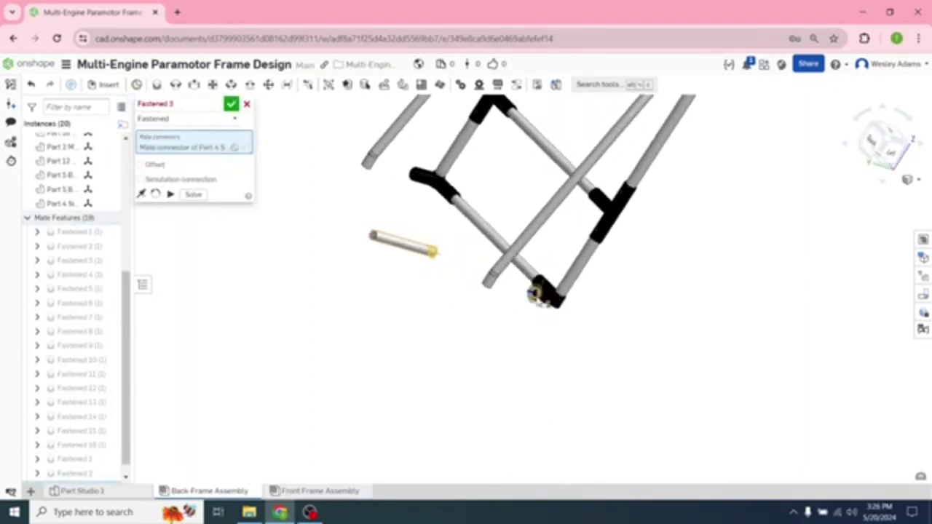
left_click(538, 294)
Step: Add a Z offset to the left side base tube's fastened mate so the tube seats inside the connector
right_click_drag(520, 385, 249, 271)
left_click(140, 179)
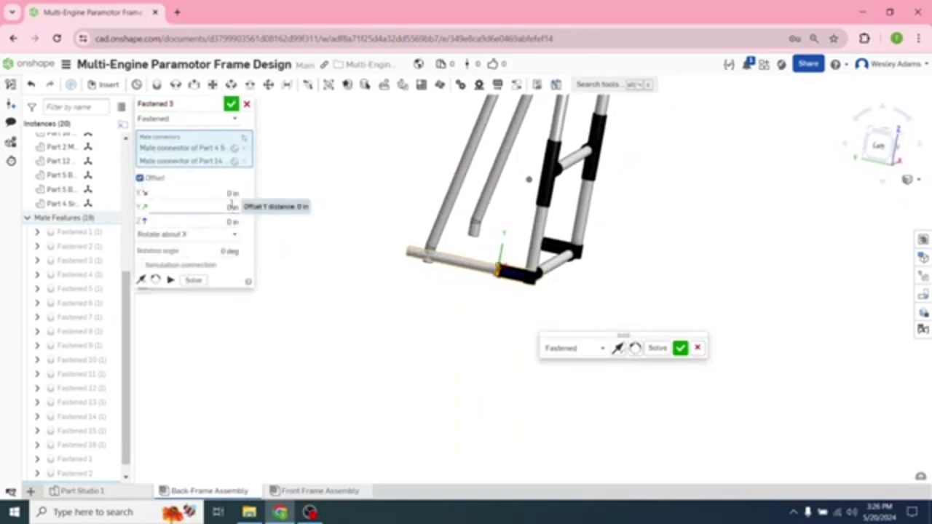
left_click(227, 220)
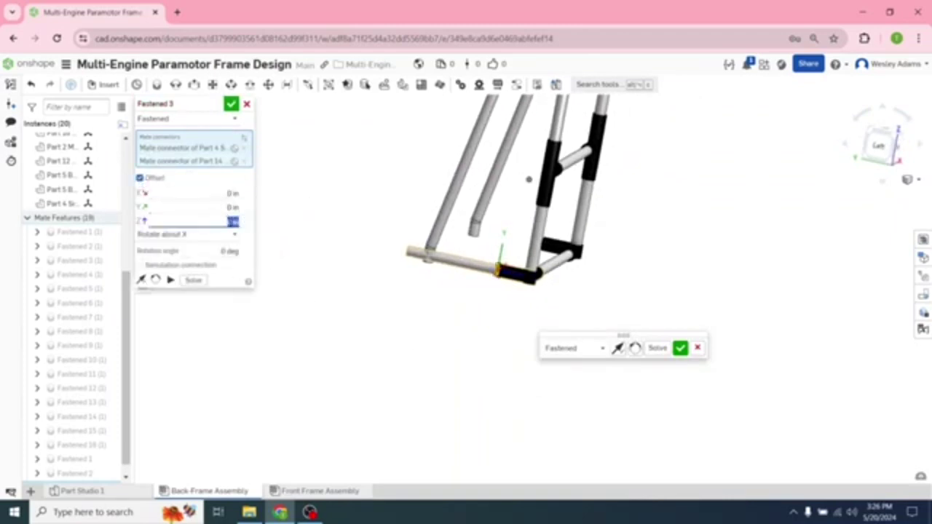
double_click(222, 223)
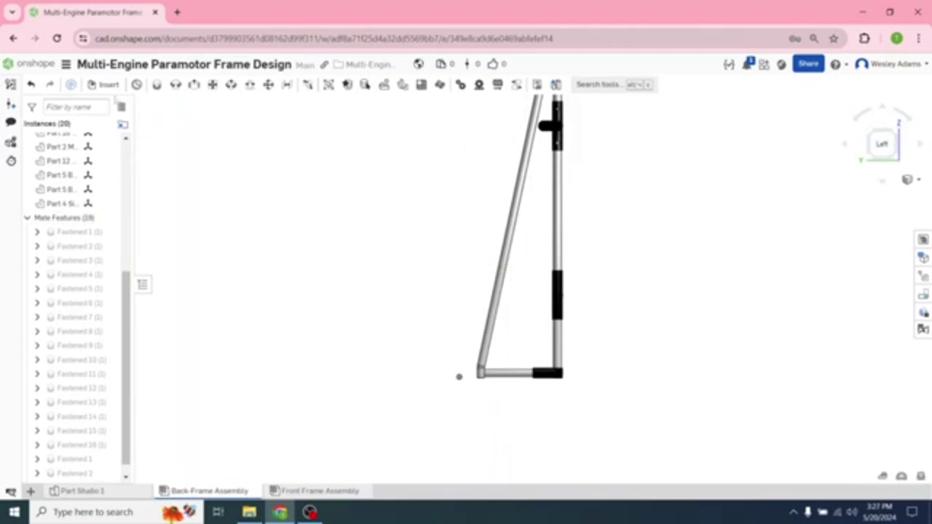
Step: Insert a second Part 4 Side Base Tube and place it upright near the foot of the right back frame tube
left_click(103, 85)
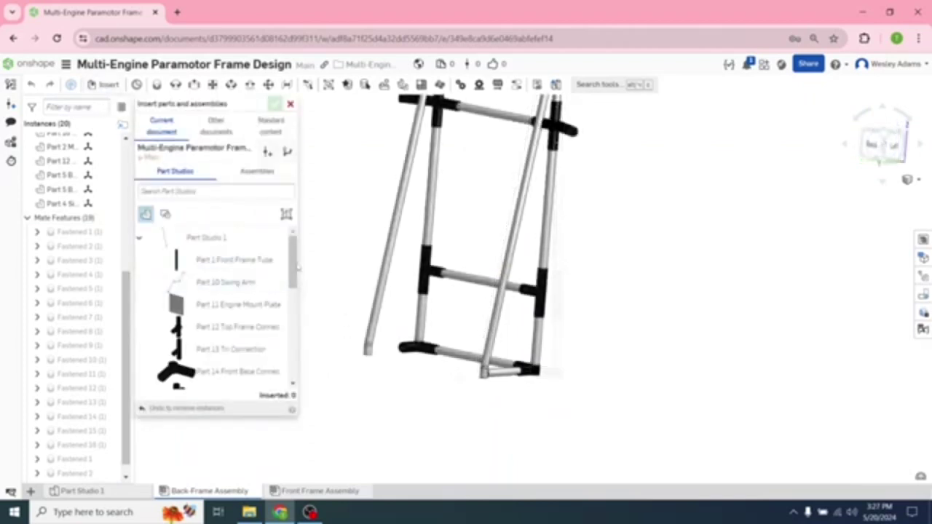
left_click_drag(293, 262, 304, 375)
scroll(298, 349, "up", 3)
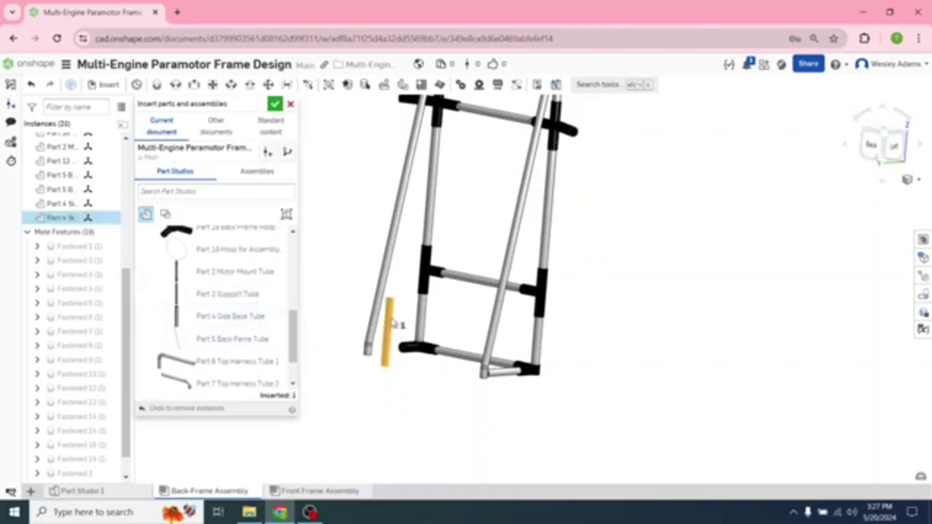
left_click(390, 347)
left_click(274, 104)
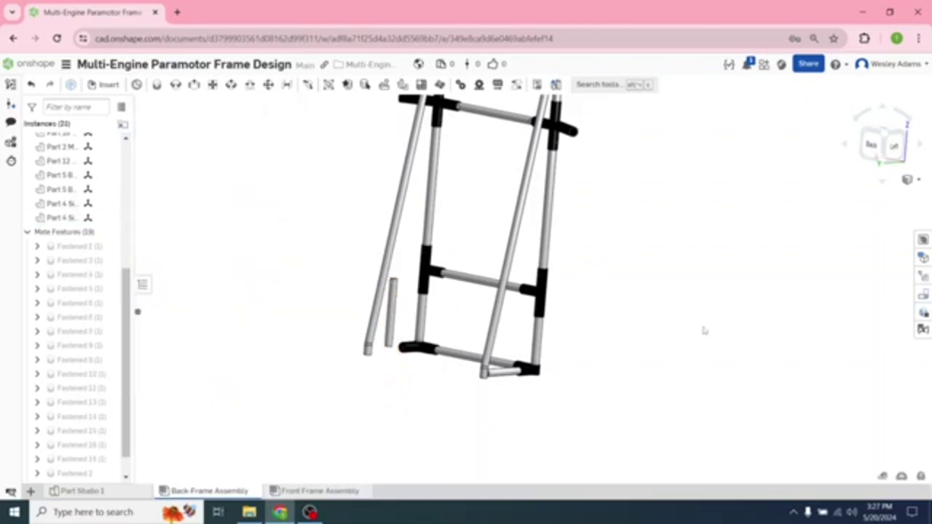
Step: Rotate the second side base tube 90 degrees to horizontal in the side view and move it to base level behind the frame
right_click_drag(701, 328, 584, 347)
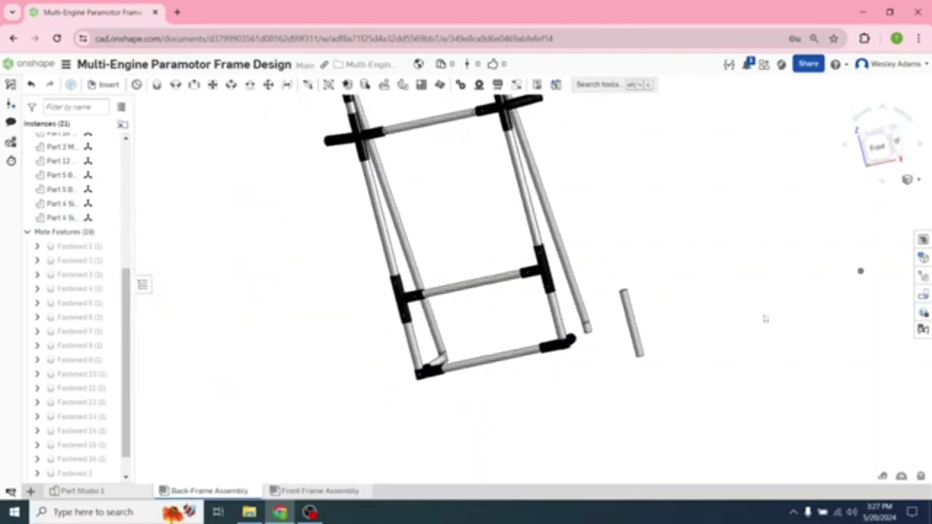
right_click_drag(861, 271, 615, 460)
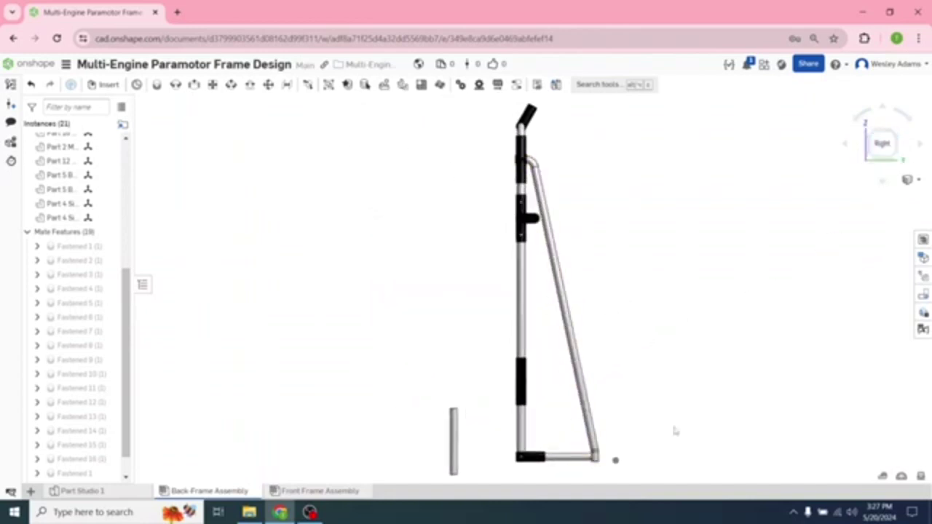
left_click(454, 446)
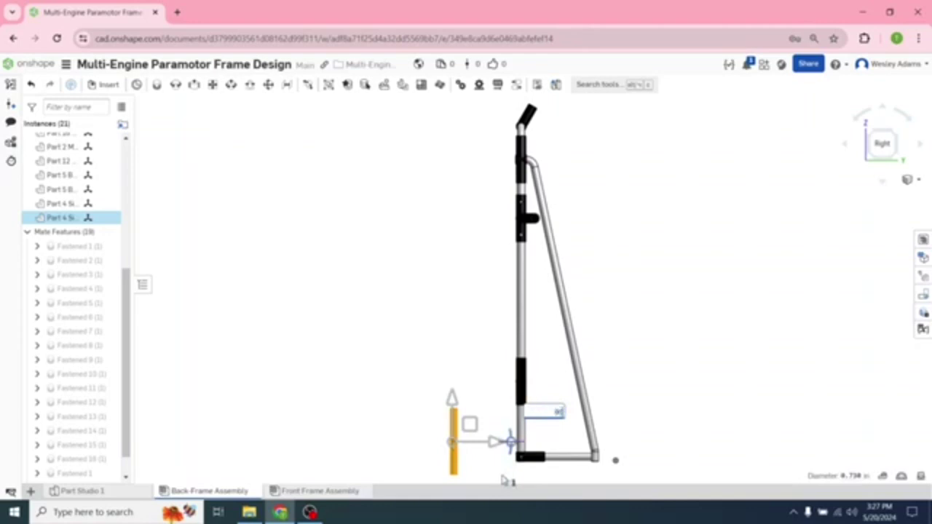
left_click_drag(502, 479, 324, 375)
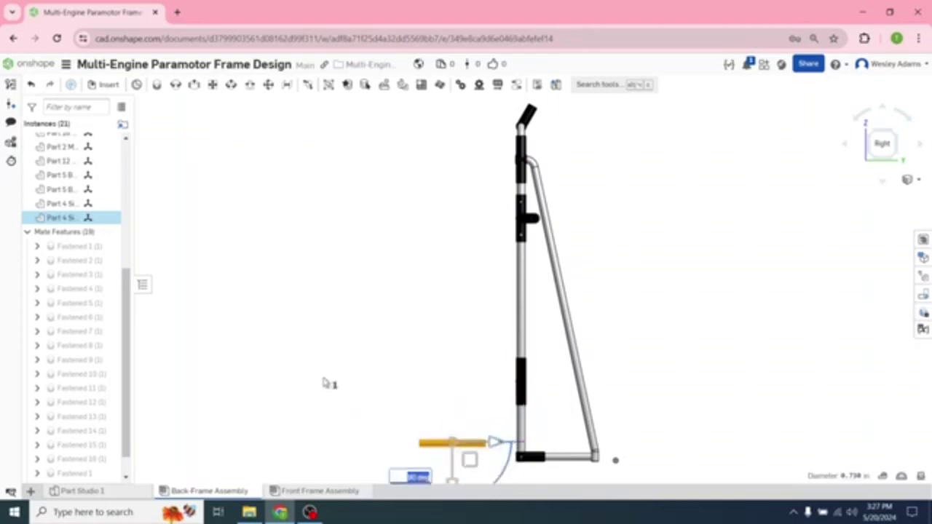
left_click(324, 384)
left_click_drag(447, 446, 596, 459)
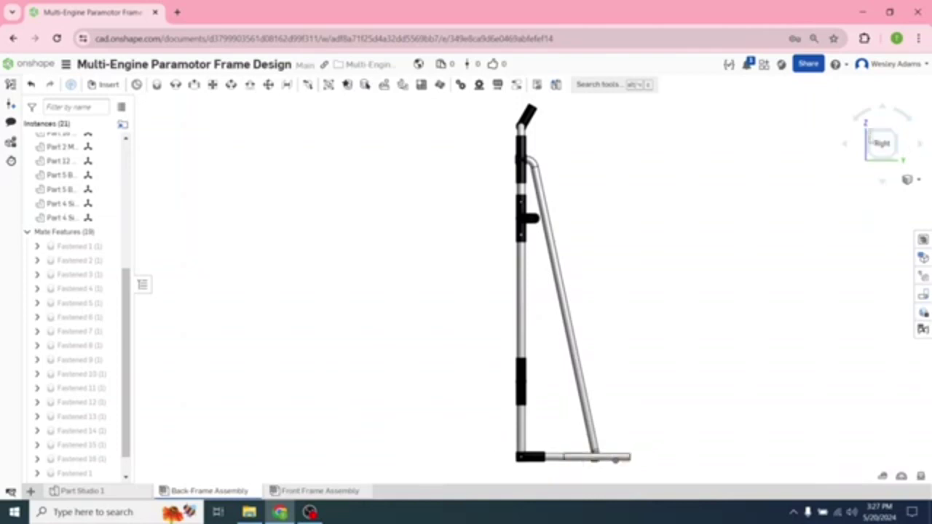
Step: Create a fastened mate between the second side base tube's front end and the frame's right Part 14 base connector
left_click(868, 132)
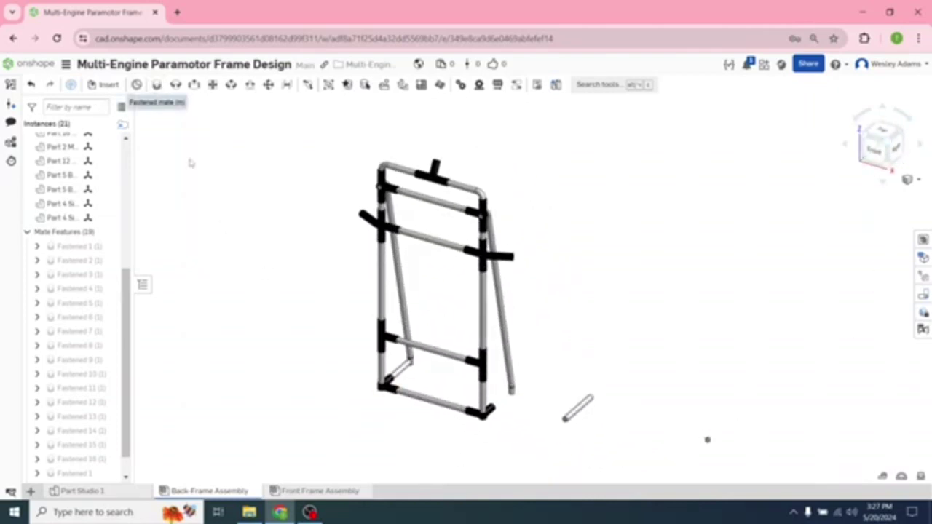
key("m")
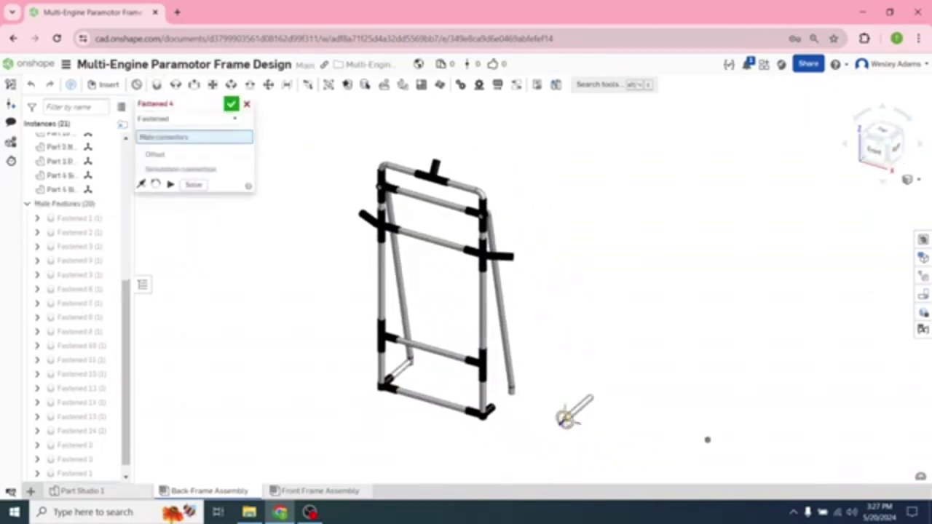
left_click(566, 417)
right_click_drag(524, 447, 520, 413)
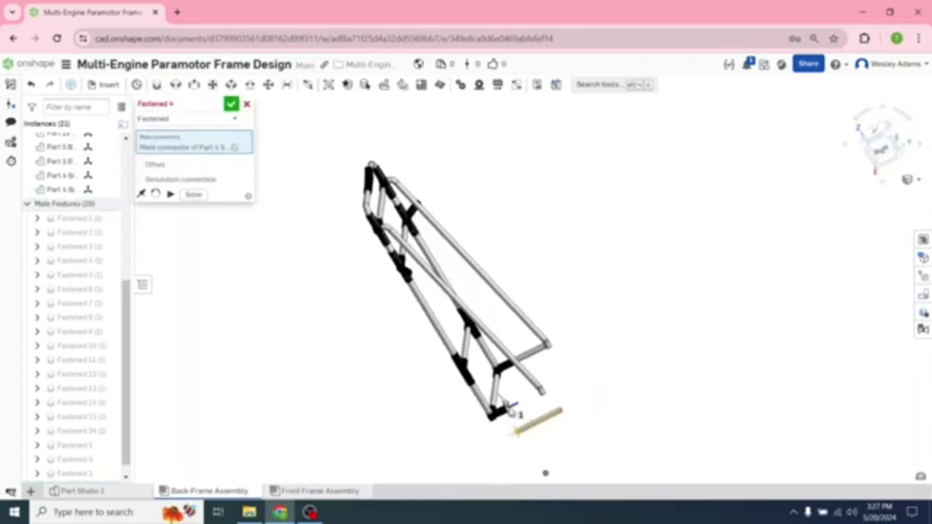
left_click(508, 408)
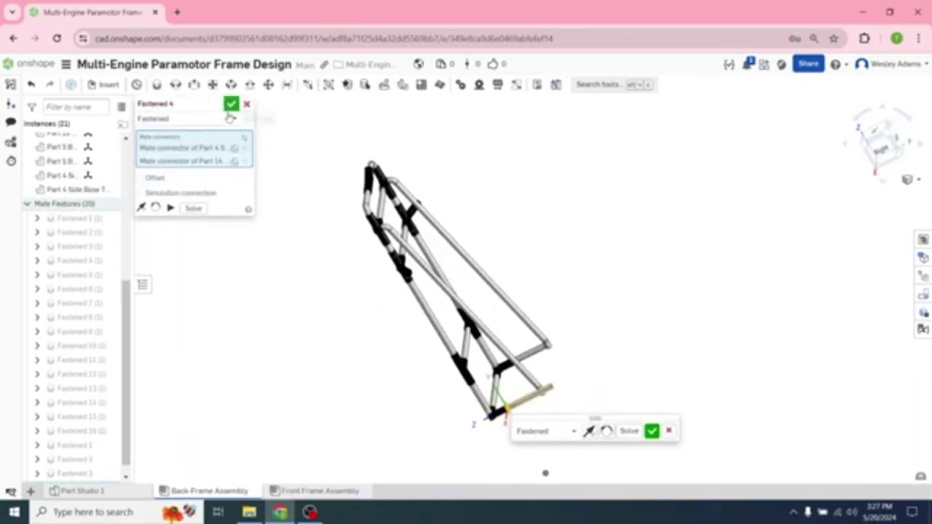
Step: Give the right side base tube's fastened mate a Z offset of 2 in and check it in side view
left_click(140, 178)
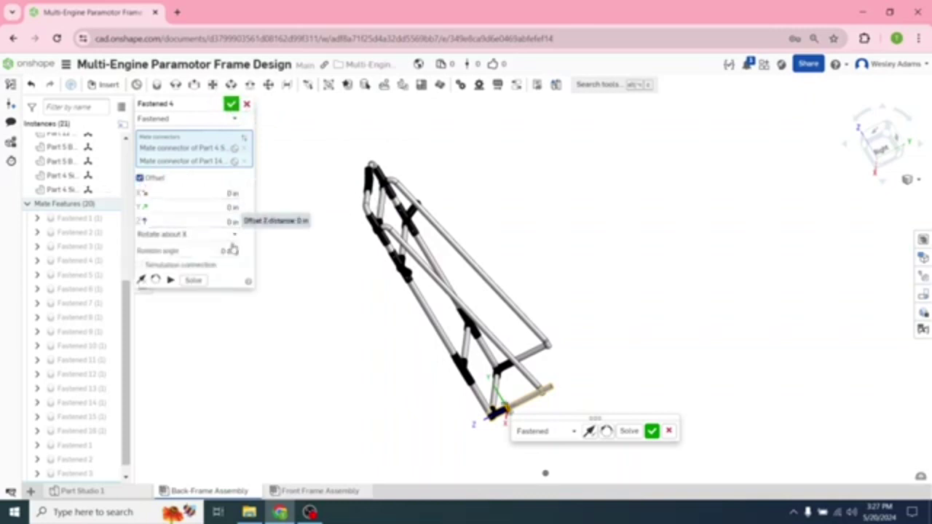
left_click(227, 222)
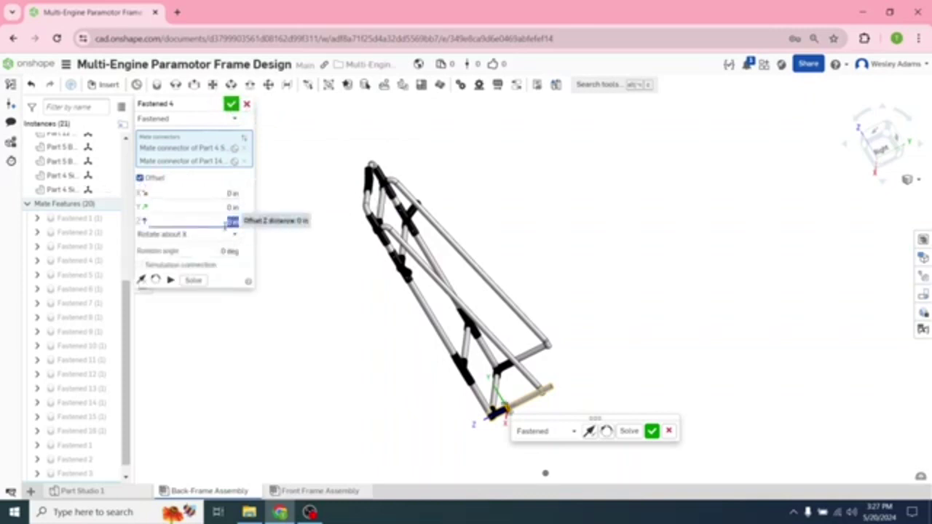
key("Return")
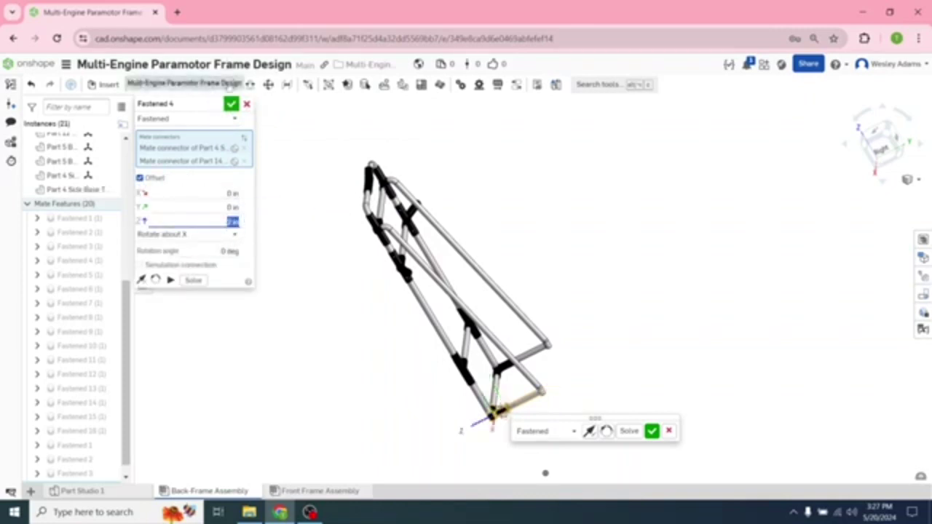
left_click(231, 104)
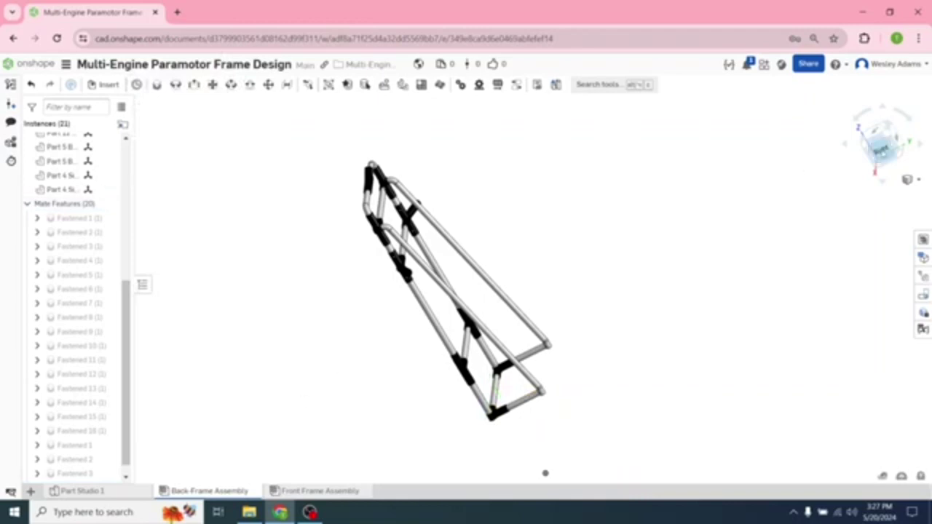
left_click(882, 148)
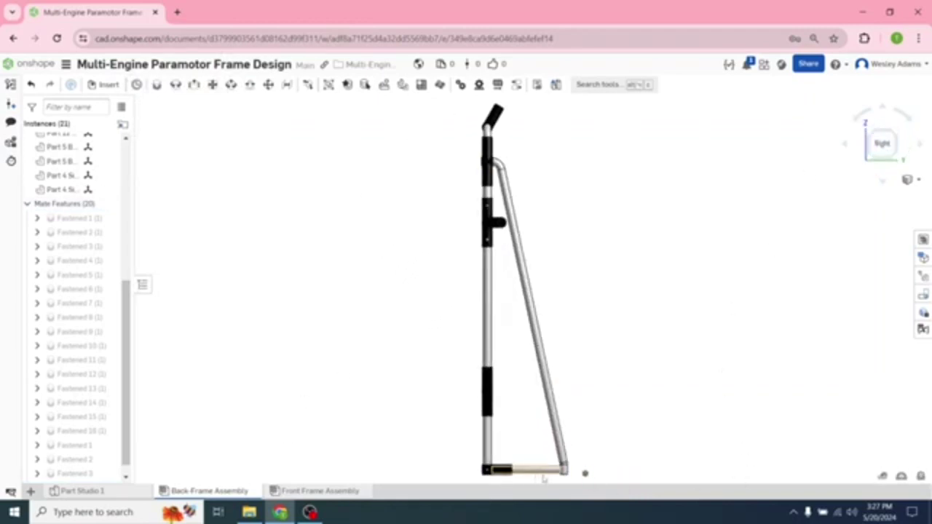
Step: Insert one Part 17 Back Frame Hoop connector and place it behind the foot of the back frame
left_click(106, 86)
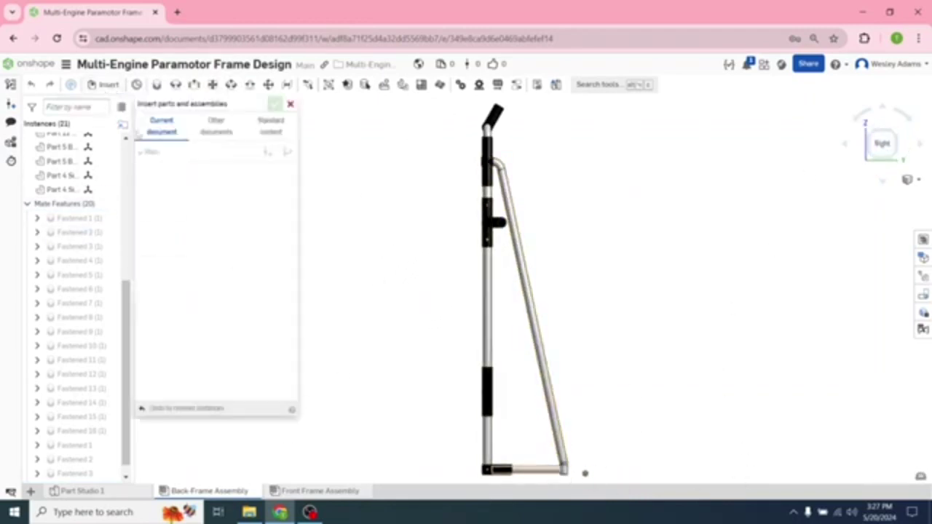
left_click_drag(294, 261, 296, 300)
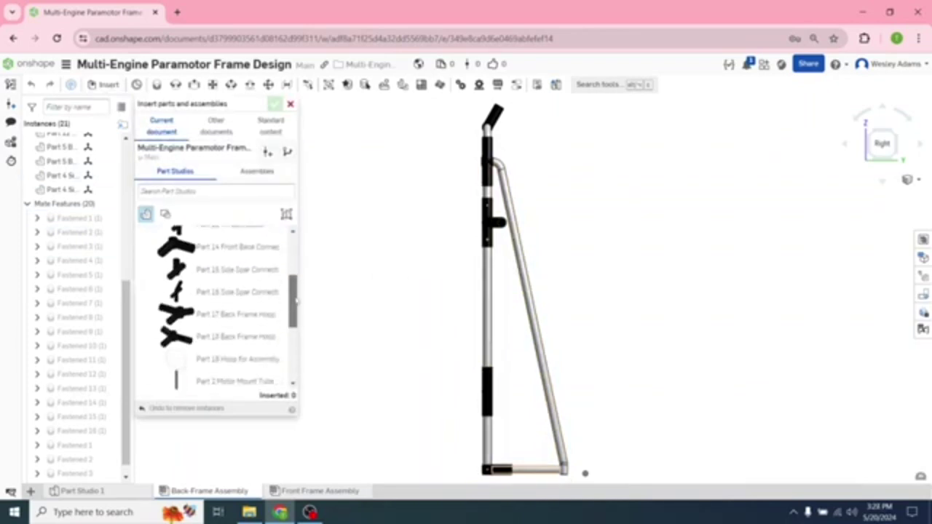
left_click(222, 323)
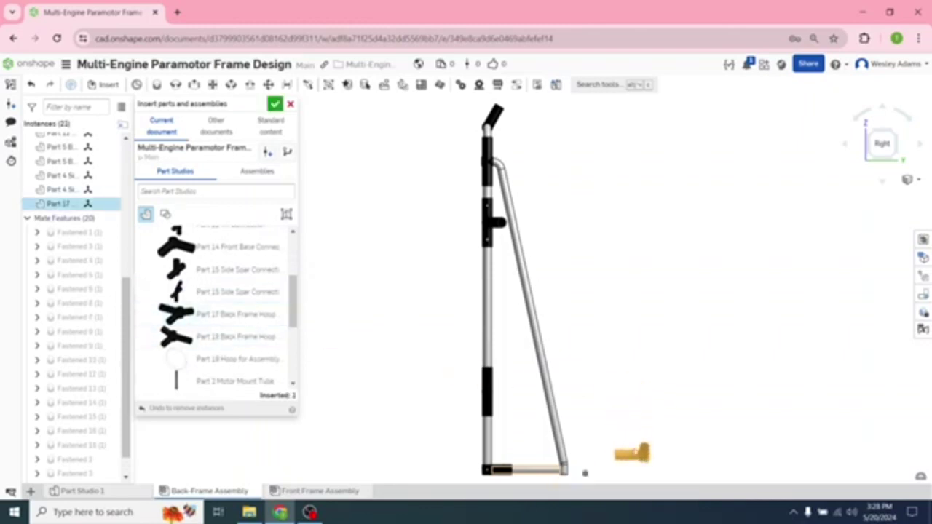
left_click(634, 470)
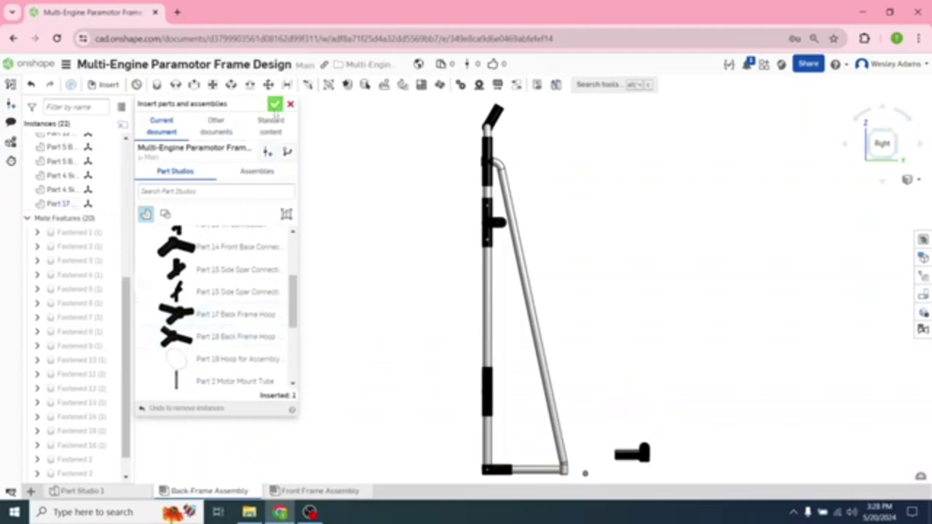
left_click(275, 104)
Step: Move the Part 17 connector about 26 in along the X axis towards the rear end of the right side base tube
left_click(903, 134)
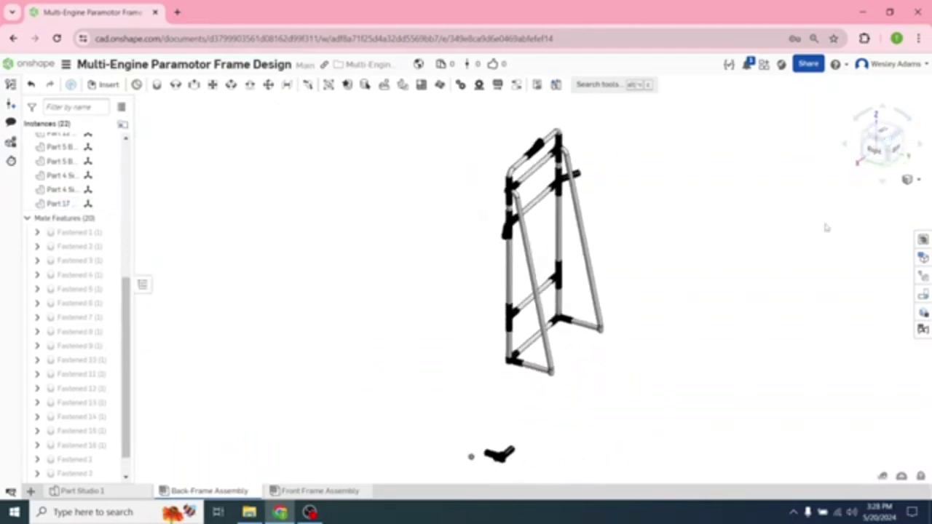
scroll(525, 471, "up", 10)
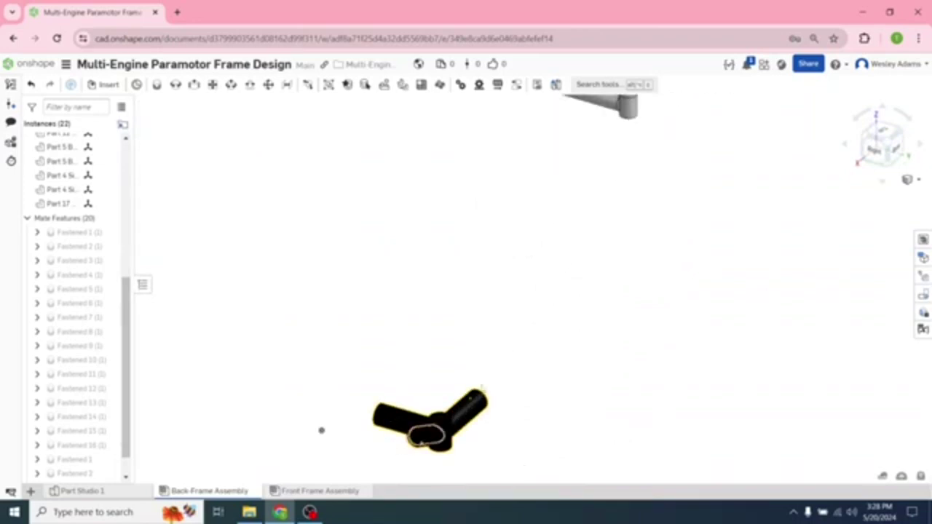
scroll(593, 237, "down", 2)
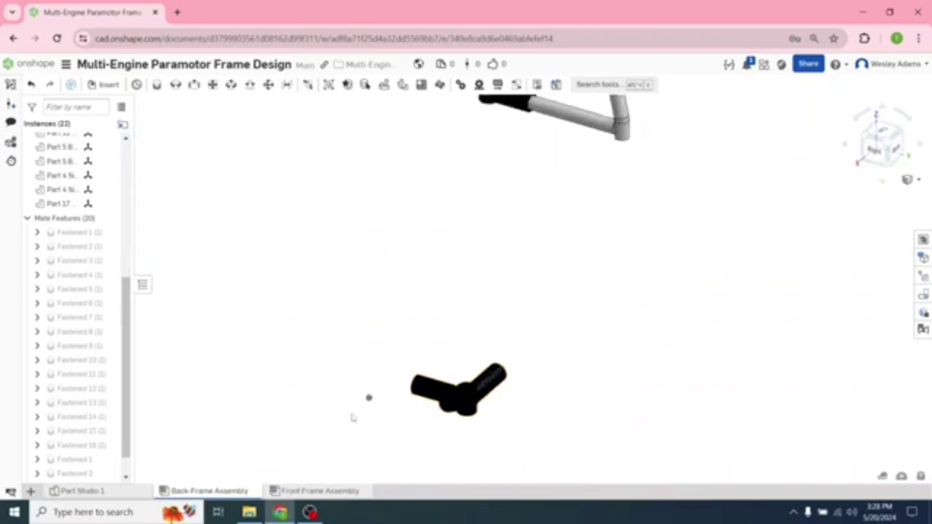
right_click_drag(351, 392, 426, 399)
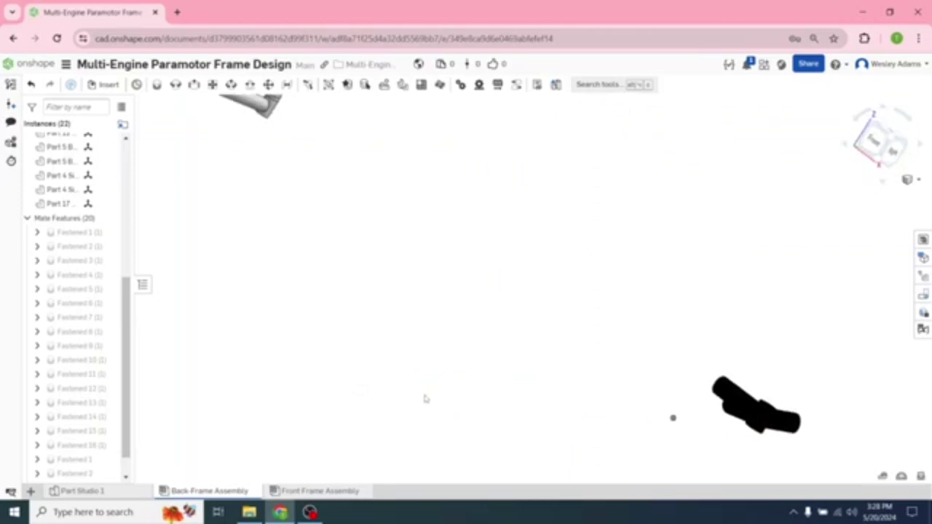
key("f")
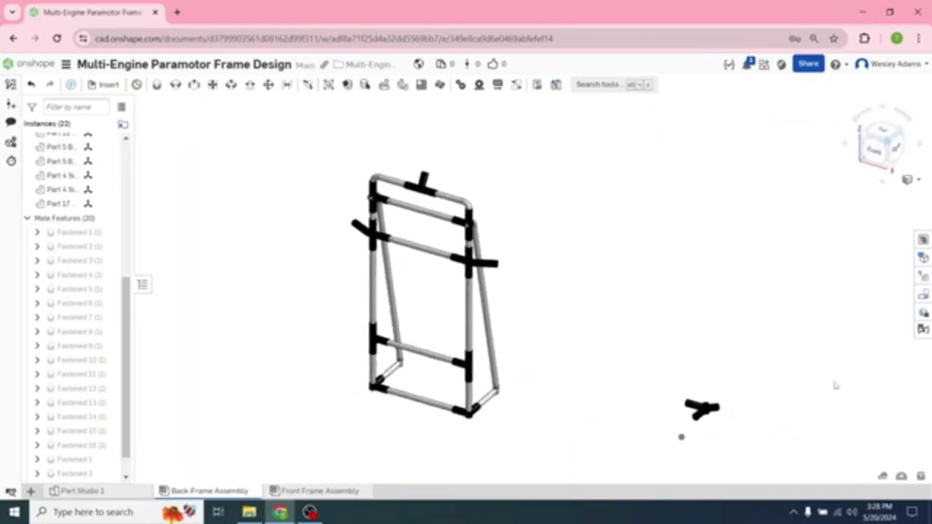
left_click(702, 413)
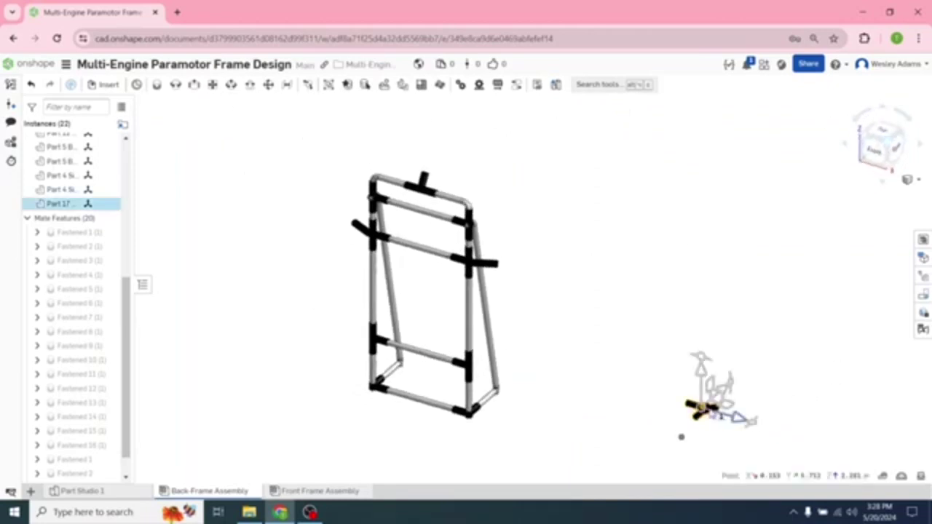
left_click_drag(681, 414, 536, 416)
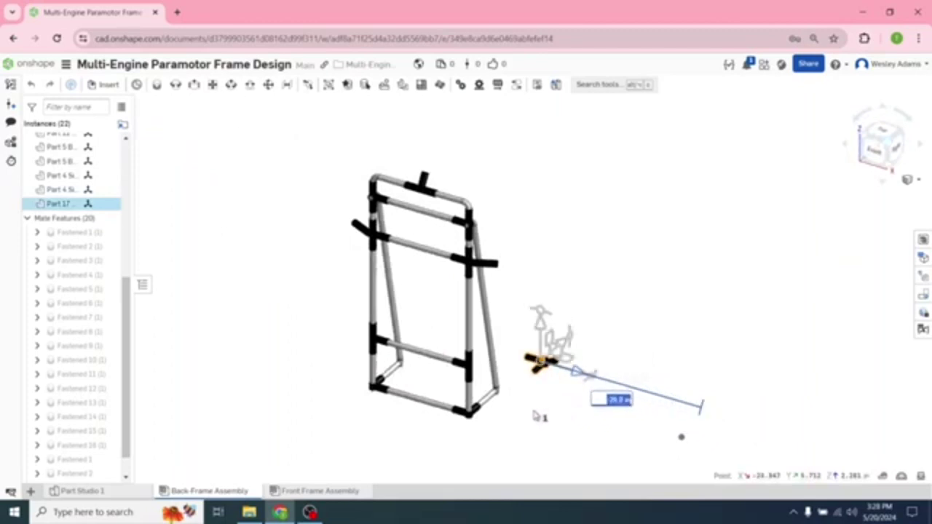
left_click_drag(562, 344, 543, 360)
left_click(520, 433)
scroll(510, 415, "up", 5)
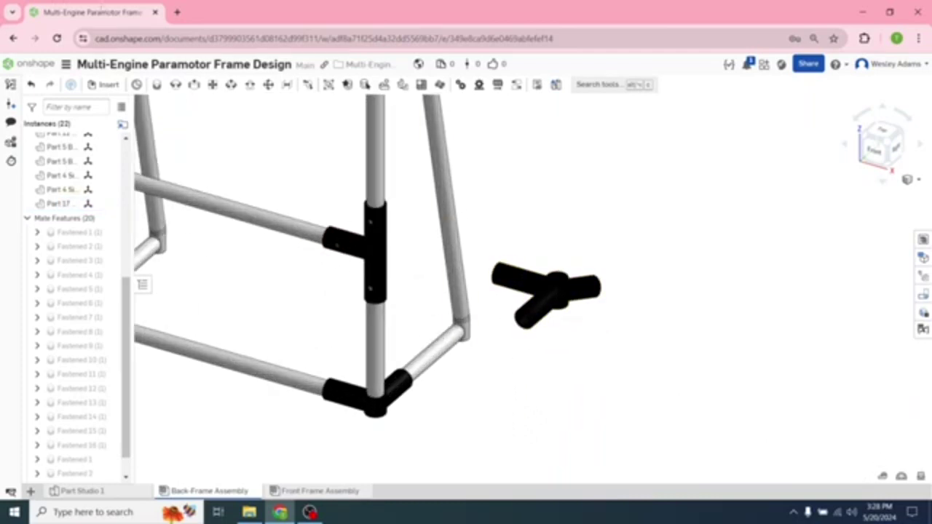
Step: Create a fastened mate between the end of Part 17's forward-facing arm and the rear end of the right side base tube
left_click(157, 86)
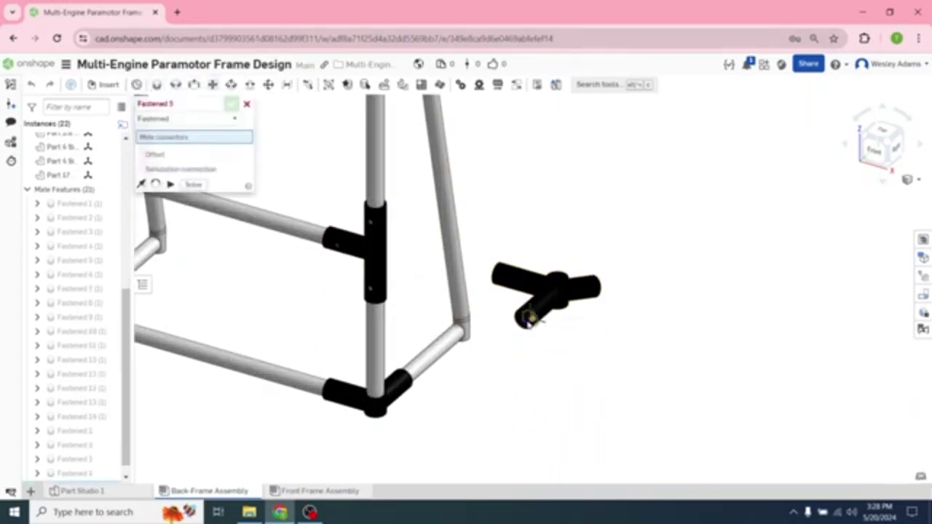
left_click(523, 323)
right_click_drag(514, 364, 472, 380)
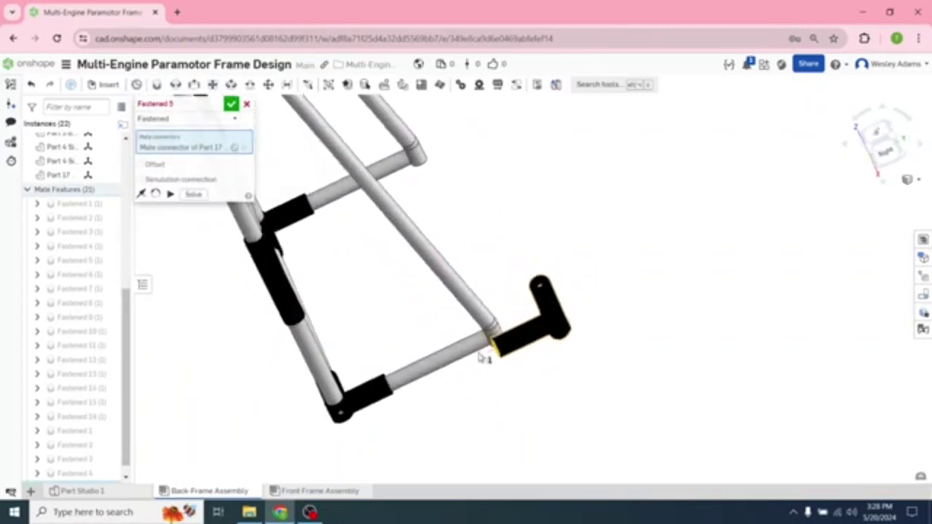
left_click(482, 352)
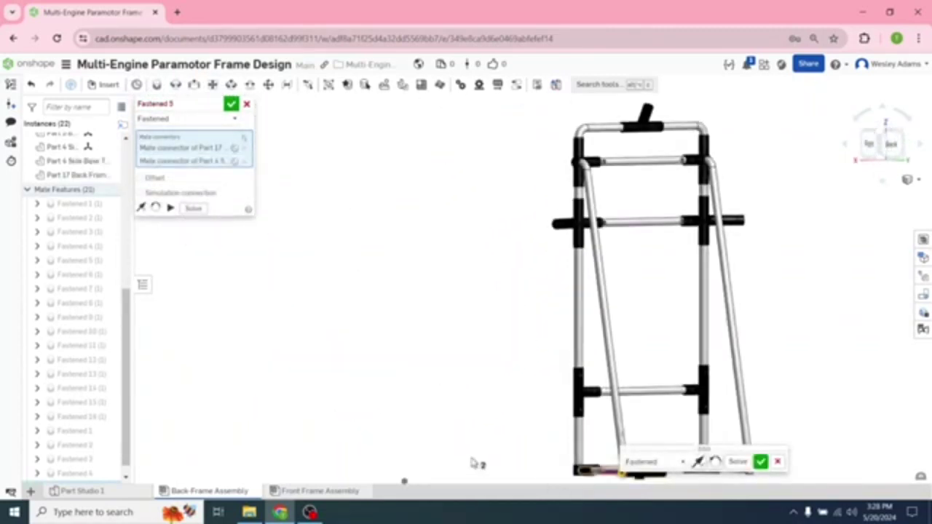
right_click_drag(471, 458, 508, 463)
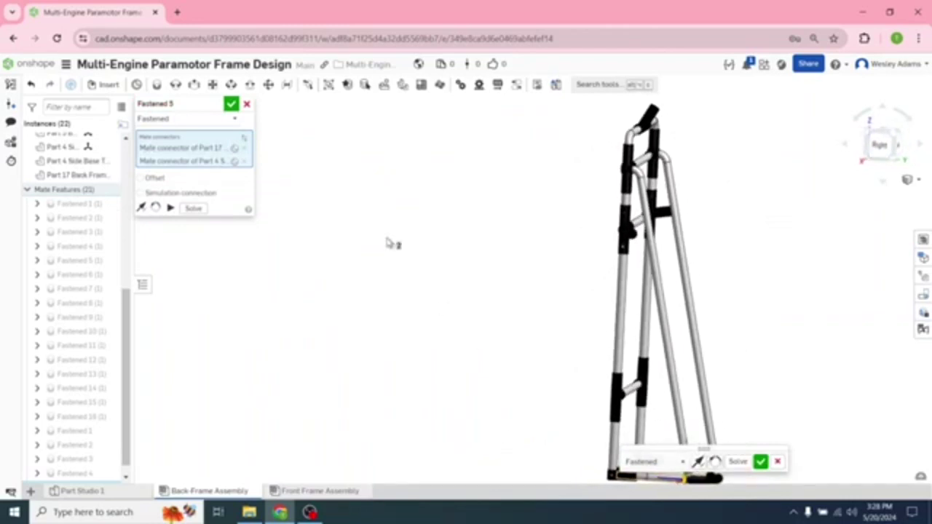
Step: Give the Part 17 connector's fastened mate a Z offset of 2 in and check its alignment with the back frame tube from above
left_click(140, 178)
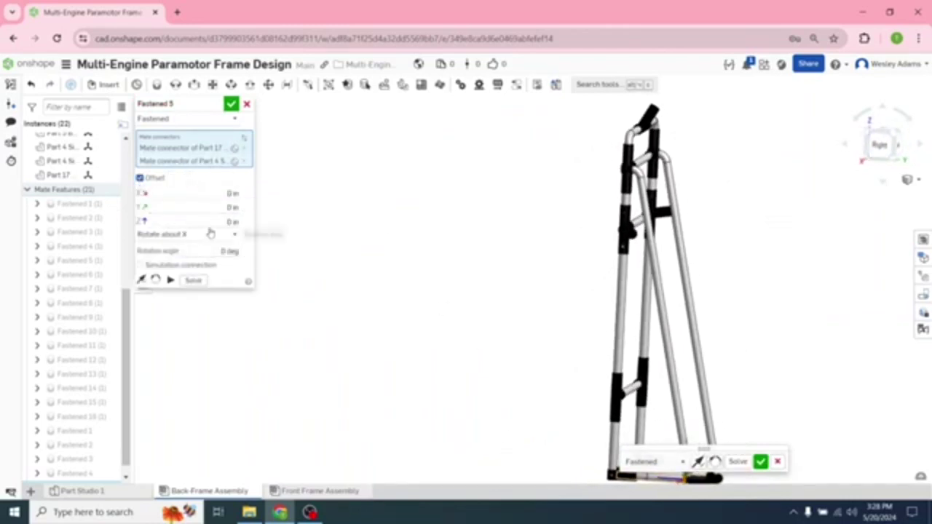
left_click(232, 222)
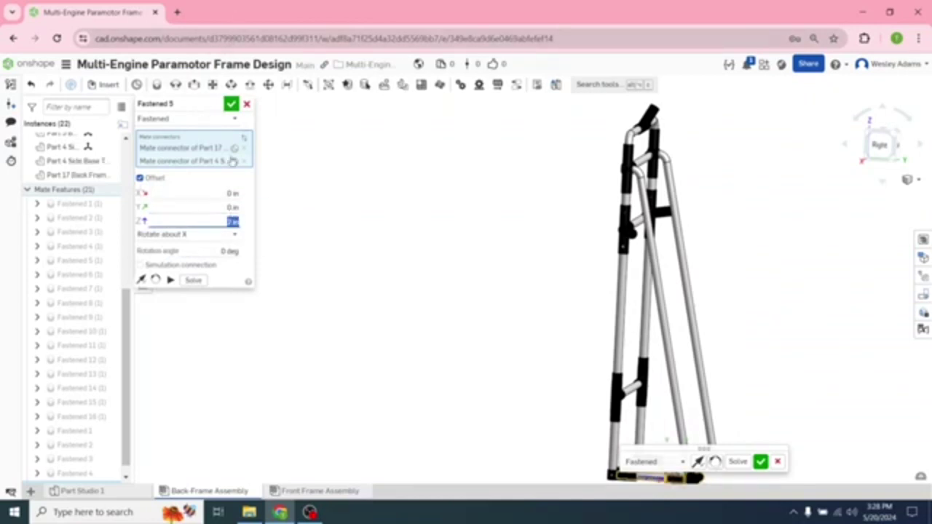
left_click(231, 104)
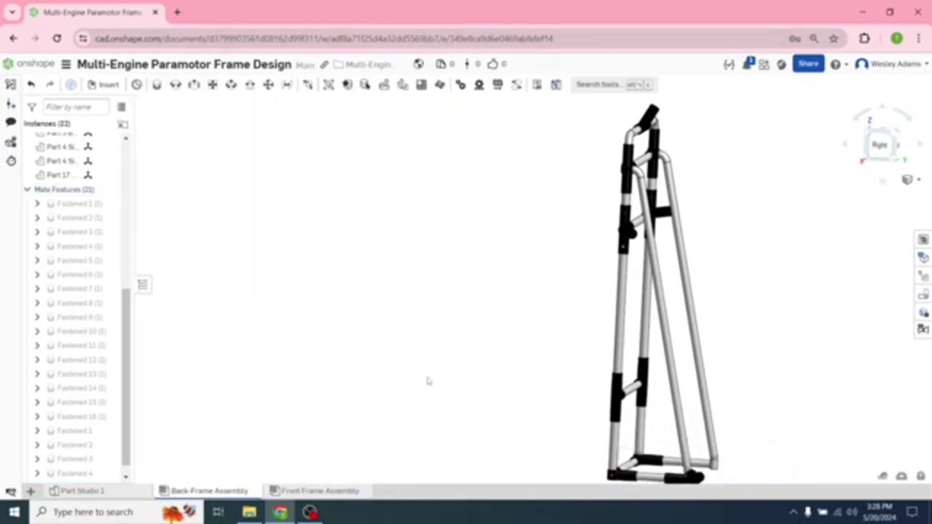
right_click_drag(683, 386, 711, 437)
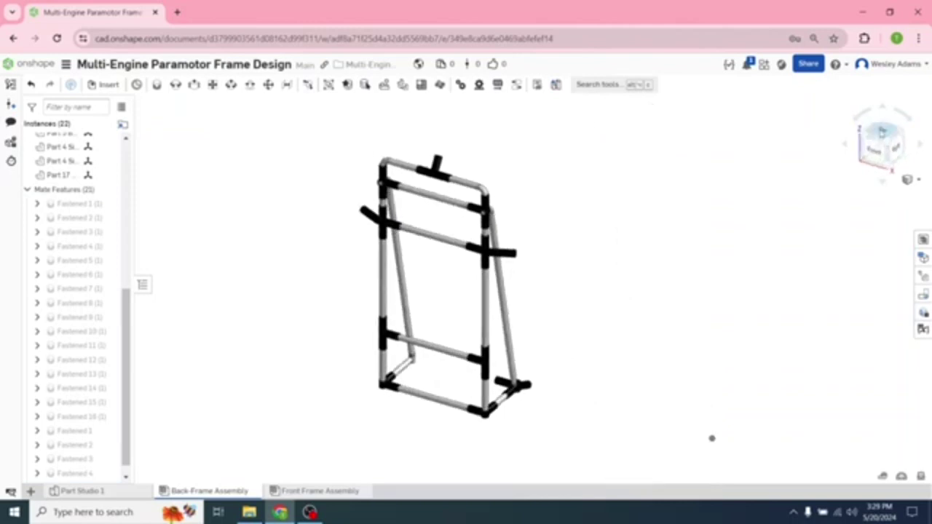
left_click(883, 135)
scroll(519, 308, "up", 4)
scroll(433, 240, "up", 1)
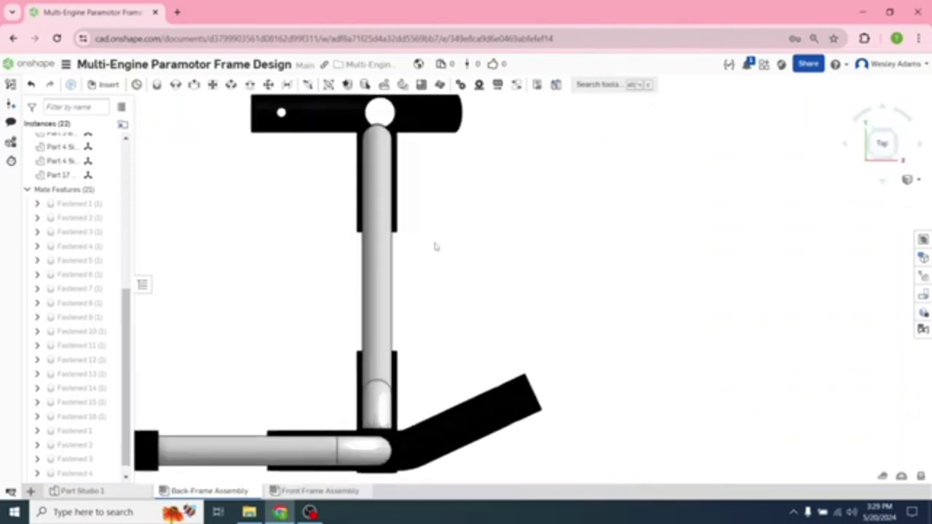
middle_click_drag(435, 246, 463, 352)
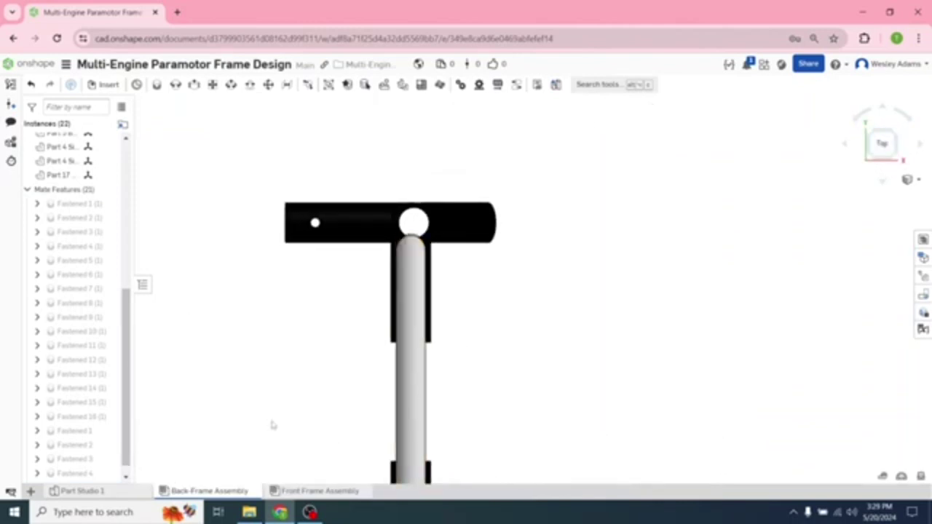
Step: In Part Studio 1, shorten the Part 4 Side Base Tube by setting its path length in Sketch 10 to 6 in
left_click(100, 491)
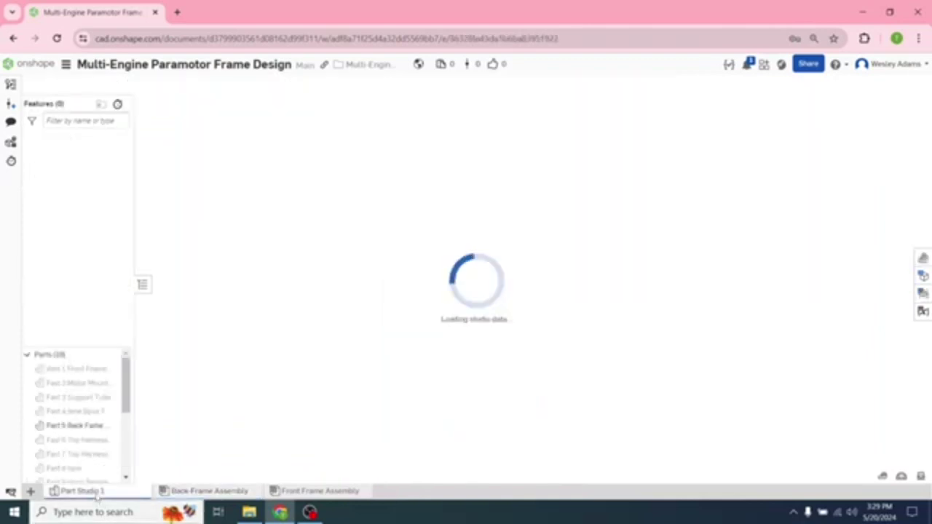
left_click(109, 425)
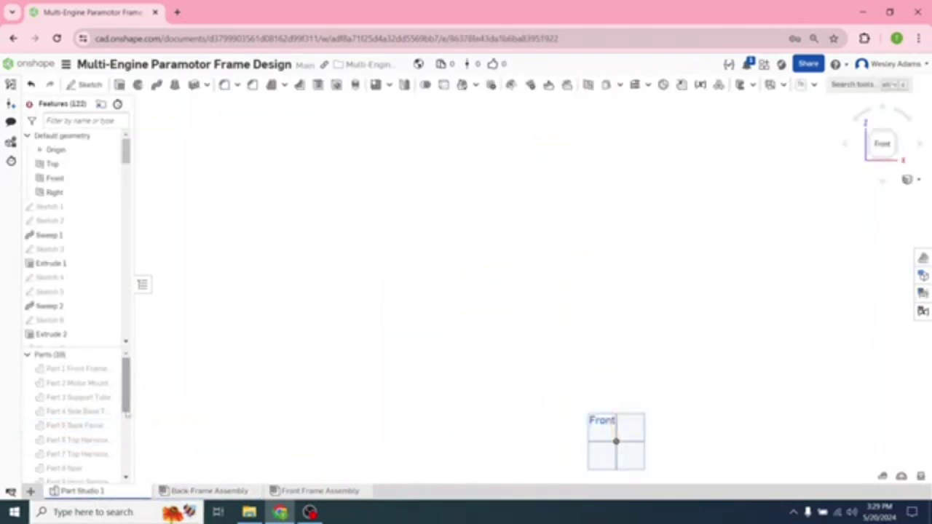
mouse_move(126, 412)
left_mouse_down()
mouse_move(126, 430)
mouse_move(126, 422)
left_mouse_up()
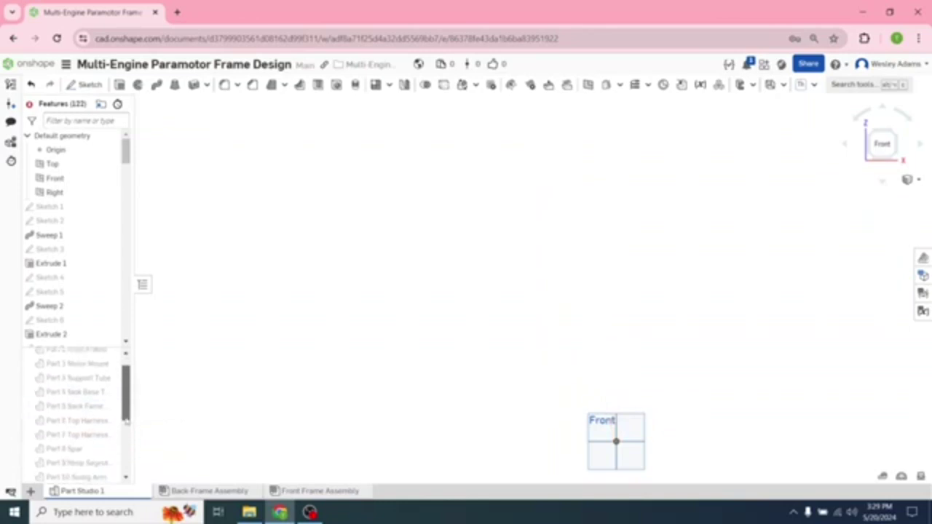
left_click(80, 394)
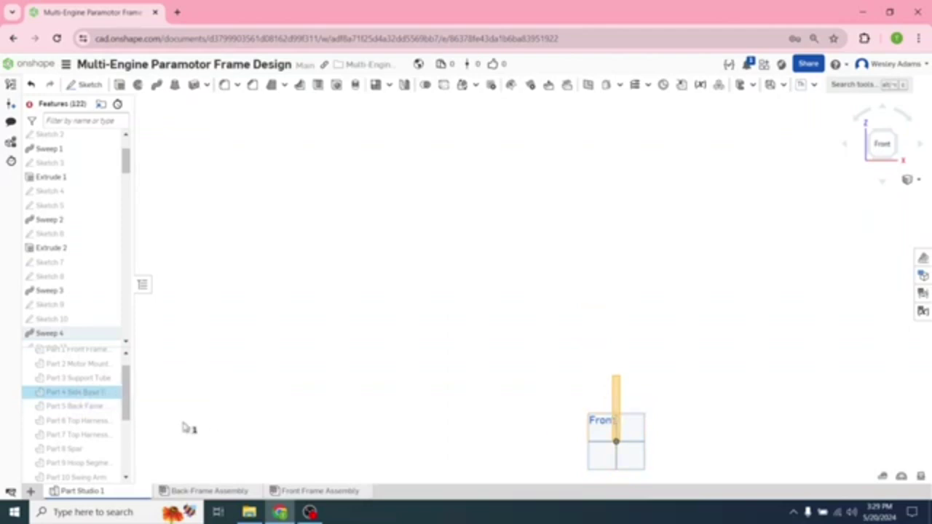
double_click(51, 320)
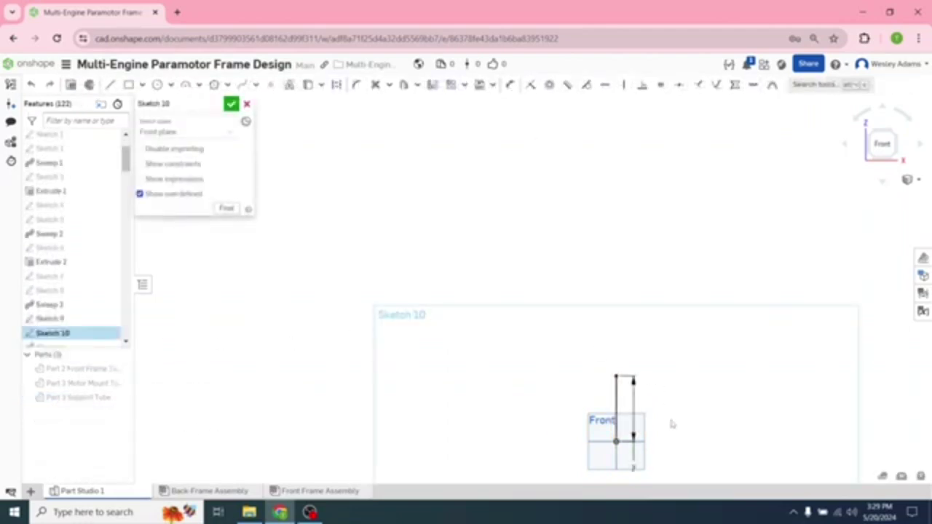
double_click(633, 468)
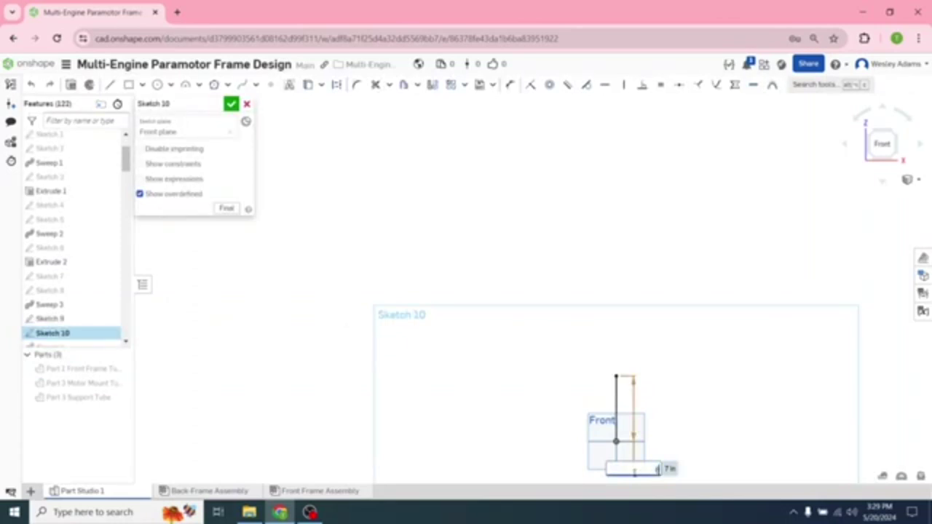
key("Return")
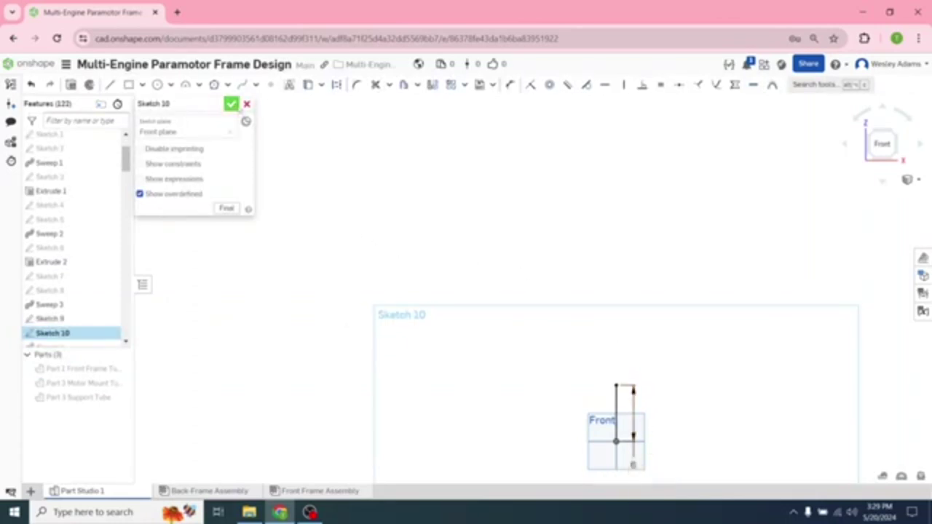
left_click(231, 103)
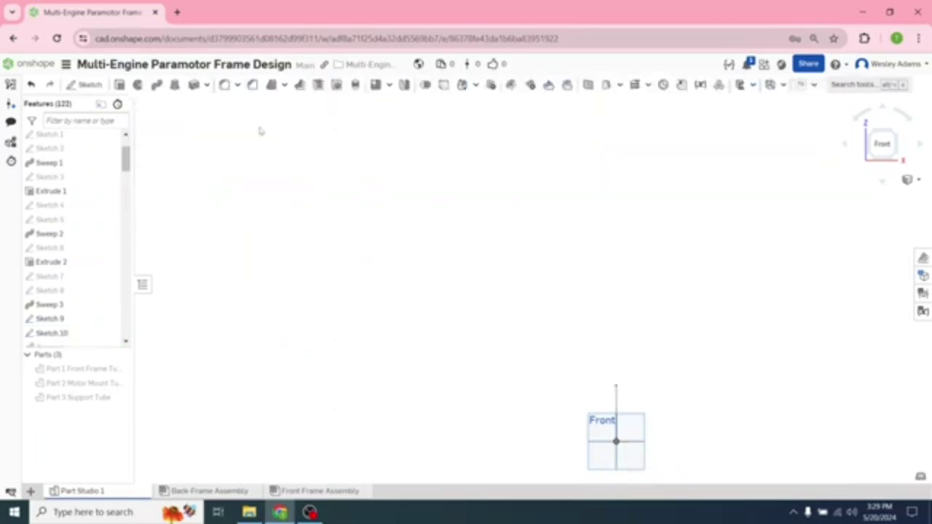
Step: In the Back-Frame Assembly, set the Z offset of the Part 17 connector's fastened mate to 1.7 in
left_click(198, 492)
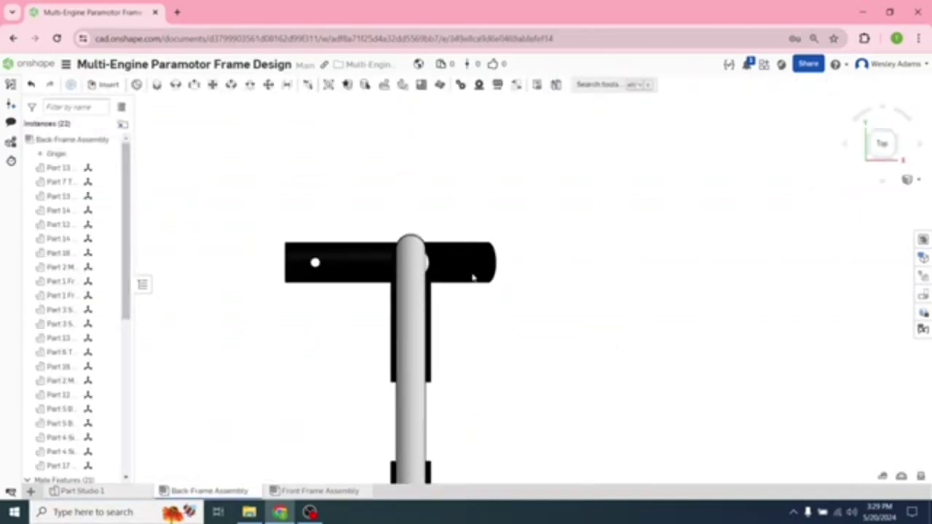
left_click(897, 162)
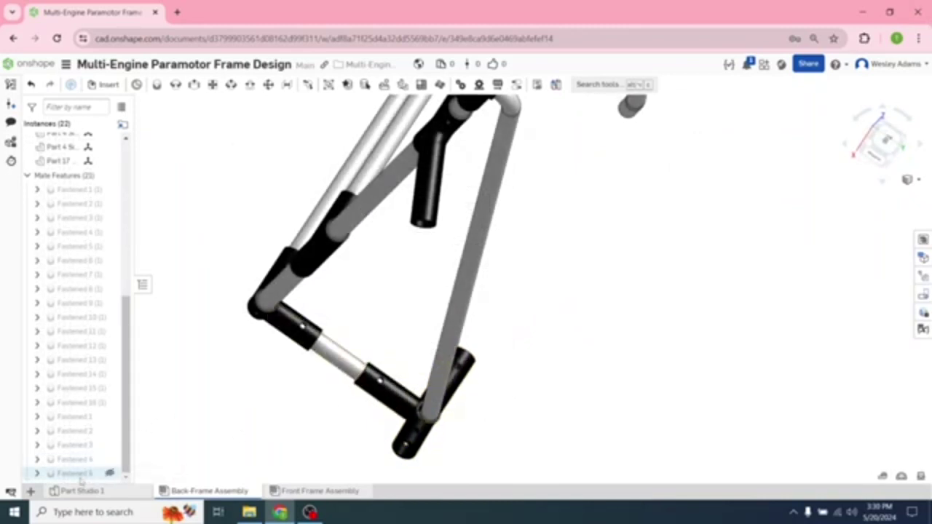
double_click(76, 474)
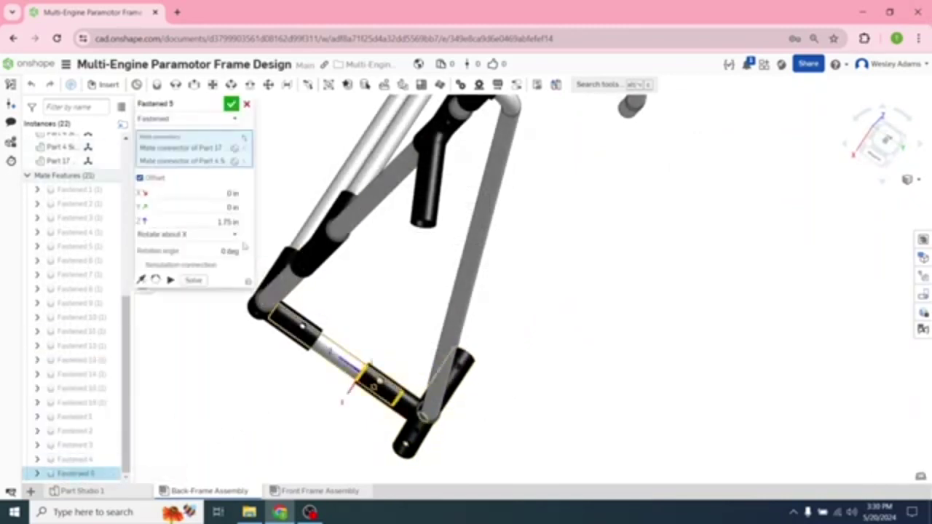
left_click(229, 222)
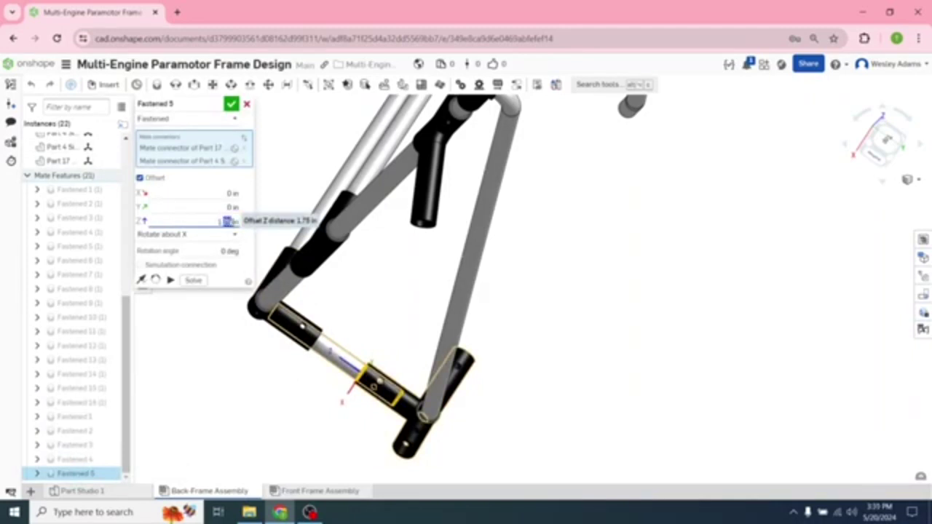
key("Return")
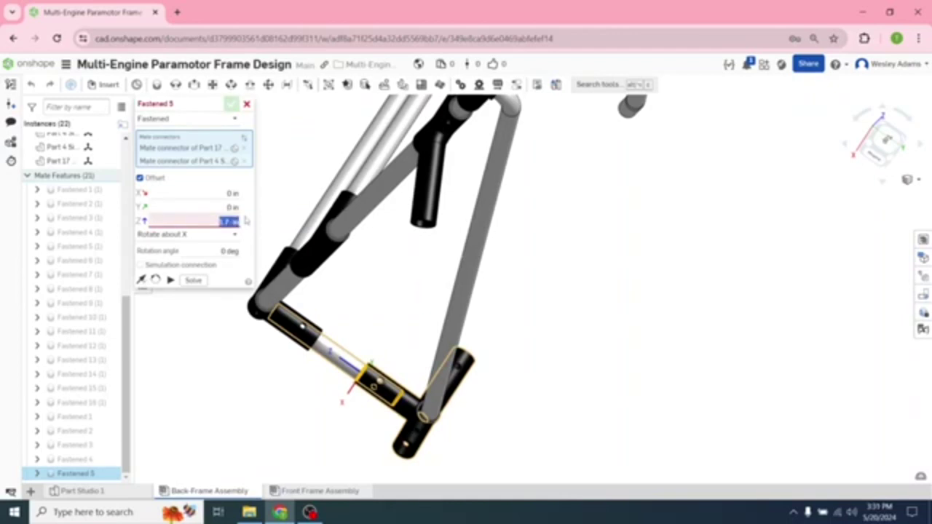
left_click(228, 221)
left_click_drag(220, 221, 250, 223)
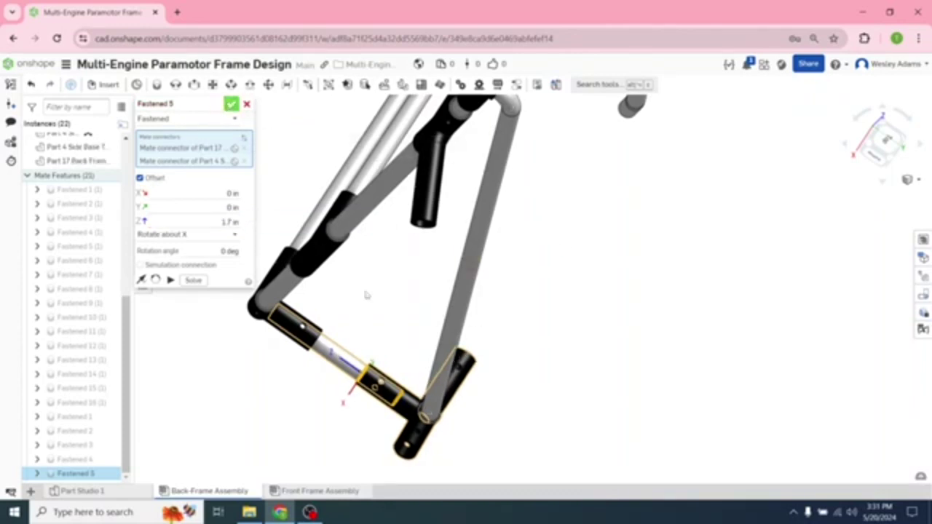
key("Return")
key("shift+1")
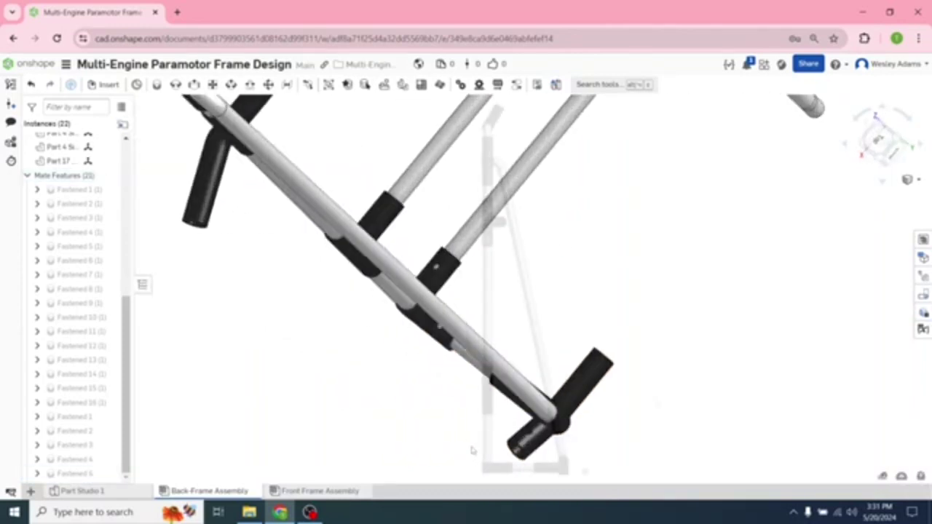
right_click_drag(738, 423, 788, 422)
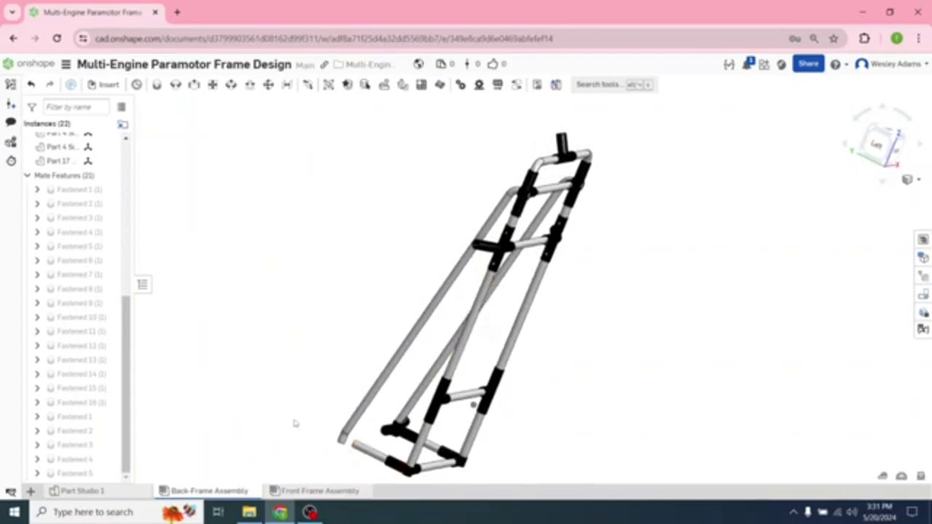
Step: Insert one Part 18 Back Frame Hoop connector and place it beside the open rear end of the left side base tube
left_click(104, 85)
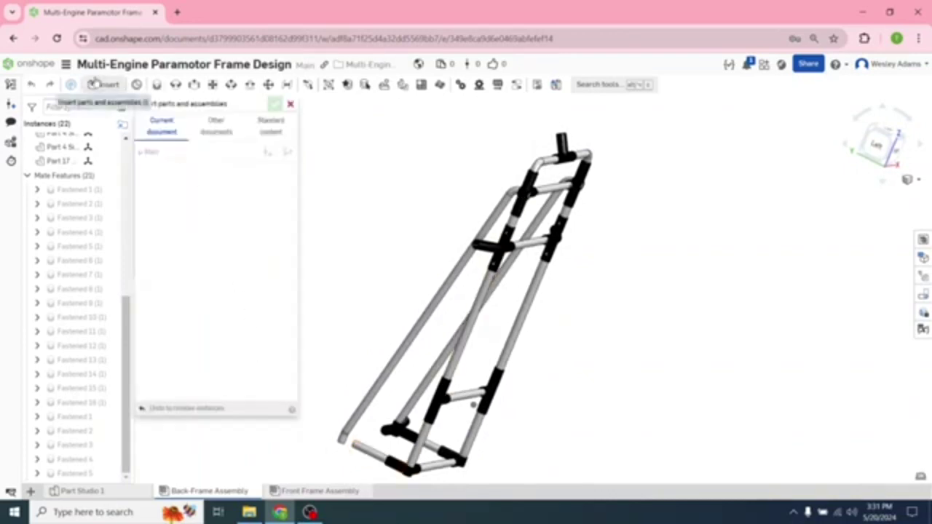
scroll(288, 298, "down", 5)
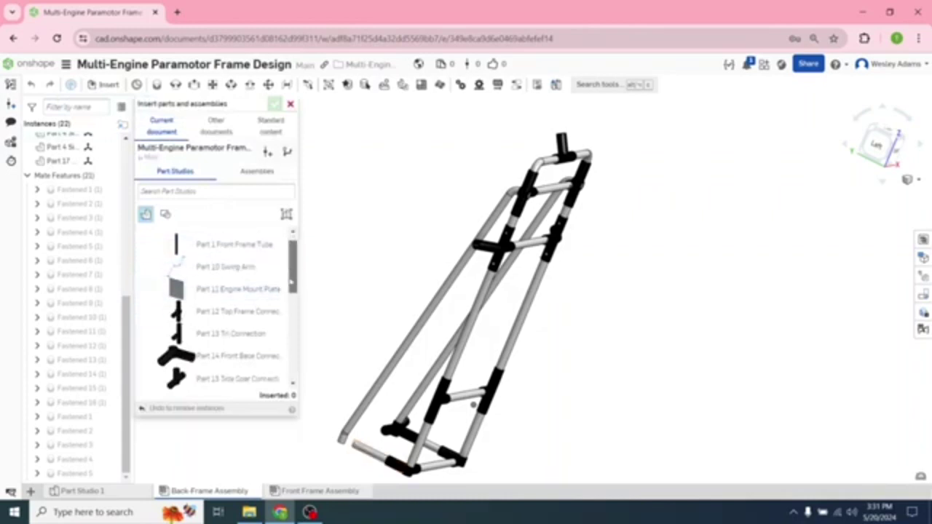
scroll(295, 373, "up", 3)
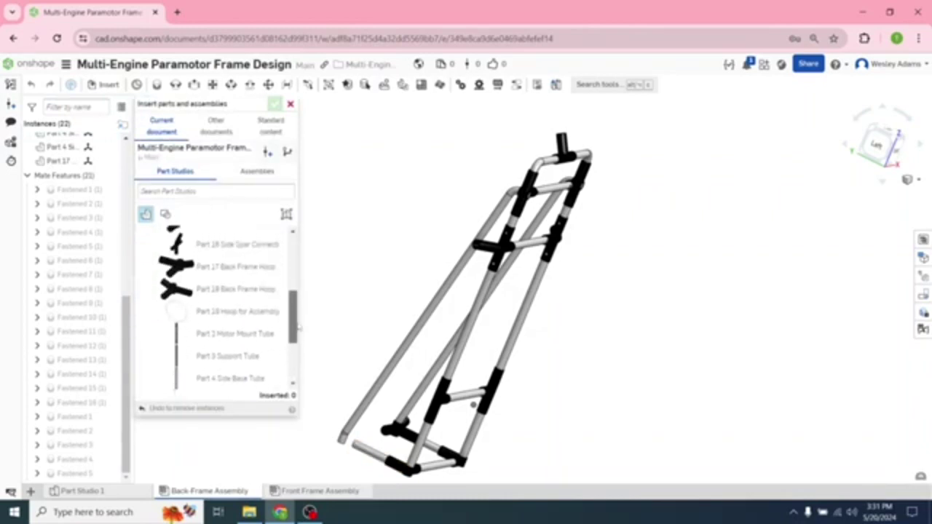
left_click(204, 291)
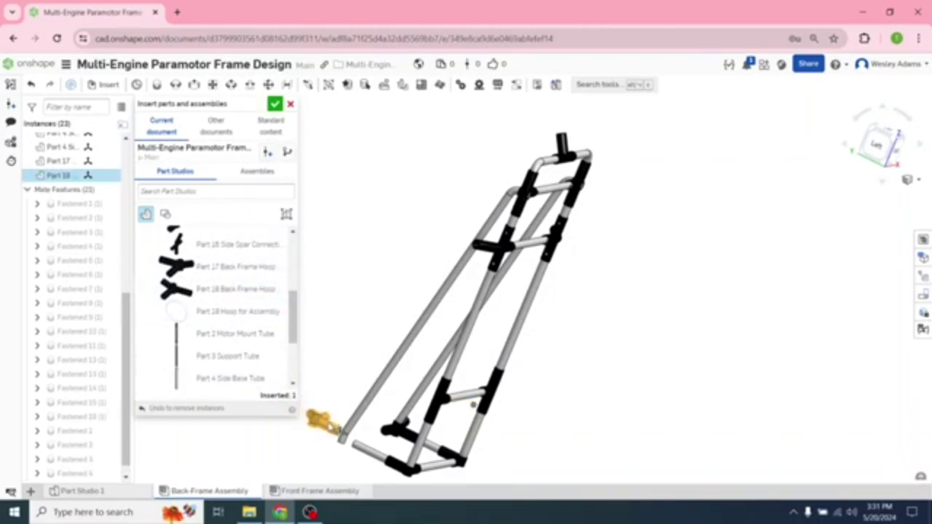
left_click(326, 422)
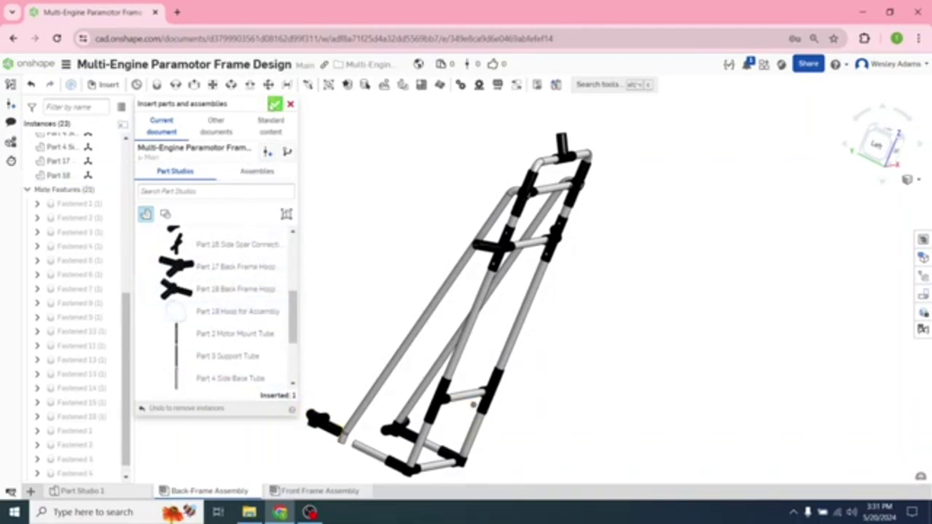
key("Escape")
right_click_drag(246, 416, 285, 418)
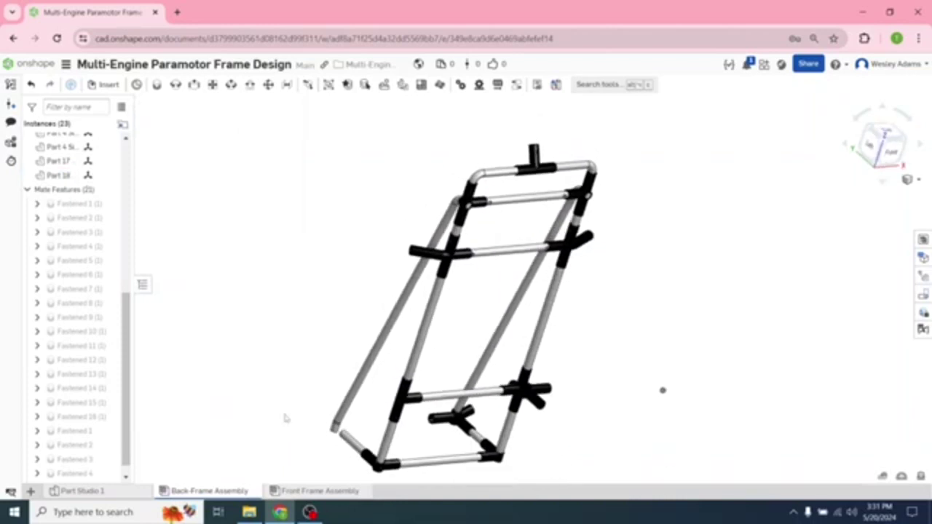
left_click_drag(537, 398, 297, 421)
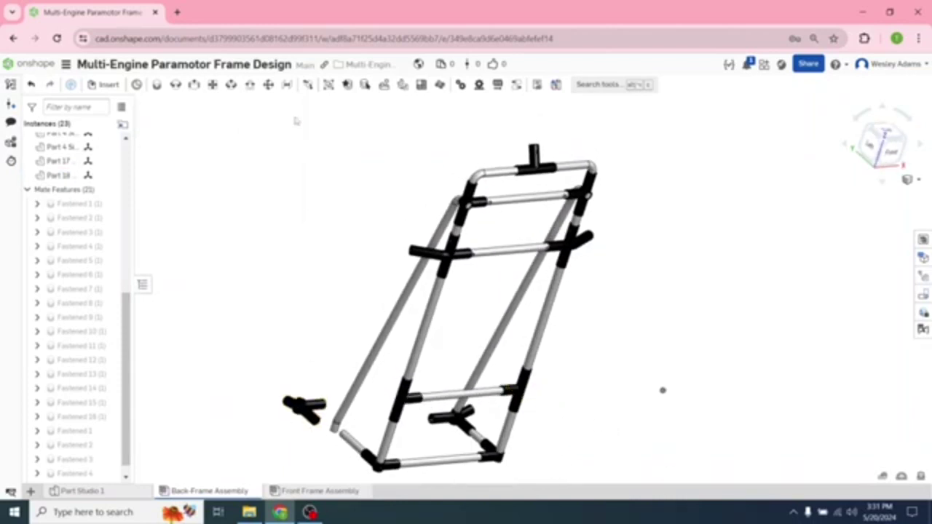
Step: Create a fastened mate between the end of Part 18's forward-facing arm and the rear end of the left side base tube
left_click(156, 85)
scroll(295, 455, "up", 5)
scroll(306, 448, "up", 2)
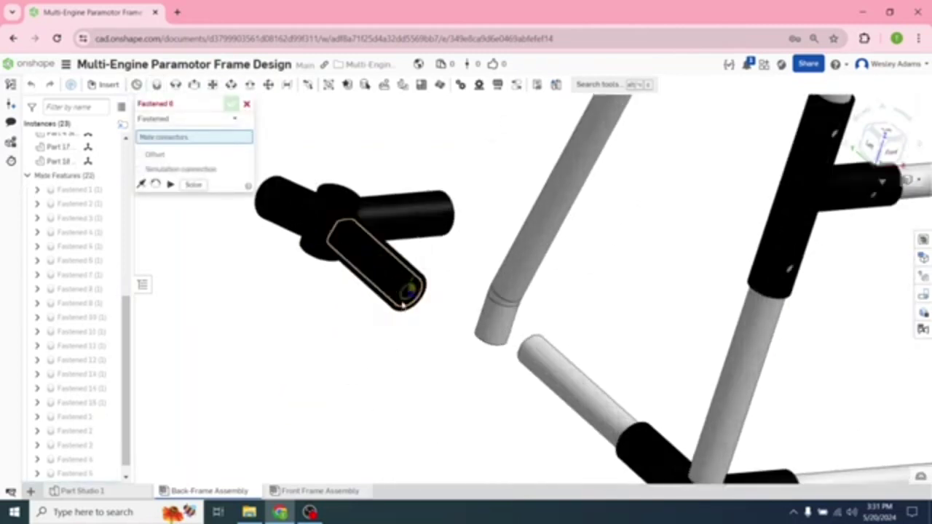
left_click(407, 313)
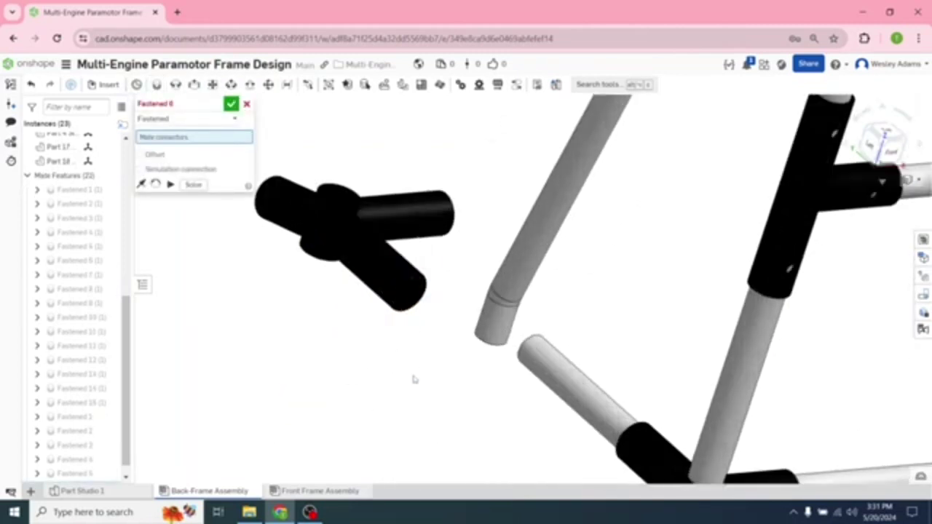
scroll(430, 386, "up", 5)
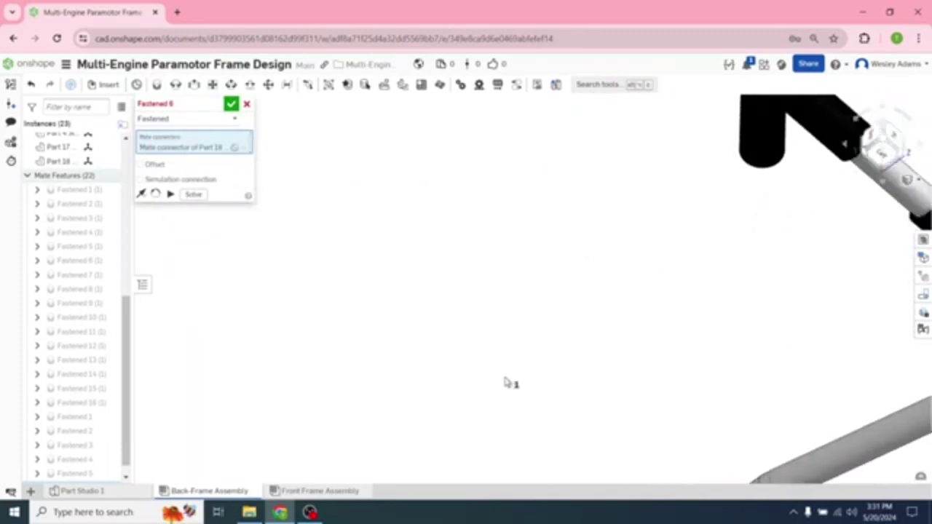
scroll(381, 272, "down", 3)
scroll(441, 310, "up", 2)
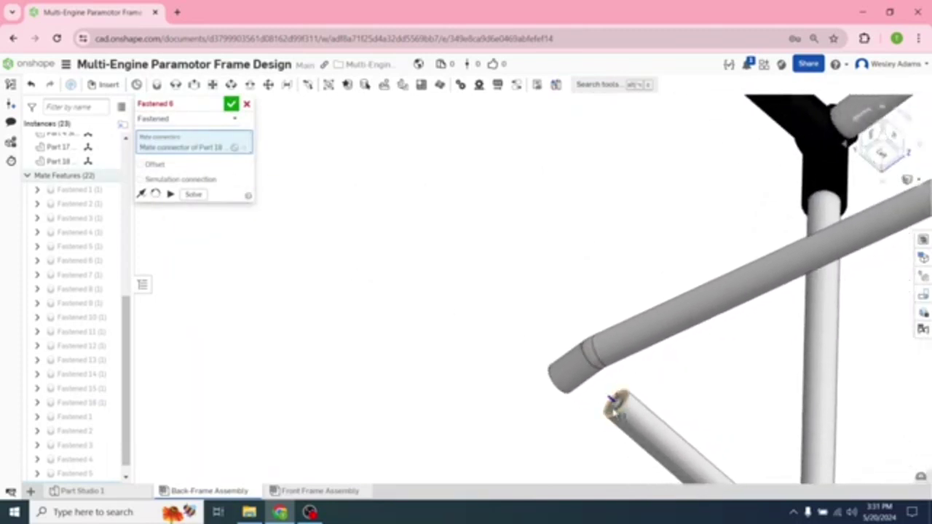
left_click(614, 402)
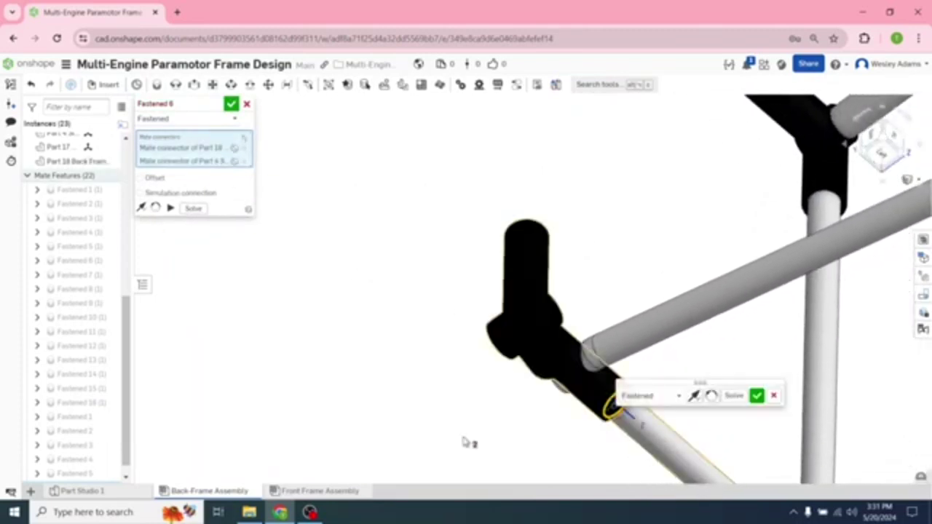
Step: Give the Part 18 connector's fastened mate a Z offset of 1.75 in and check the frame's base from several sides
left_click(140, 178)
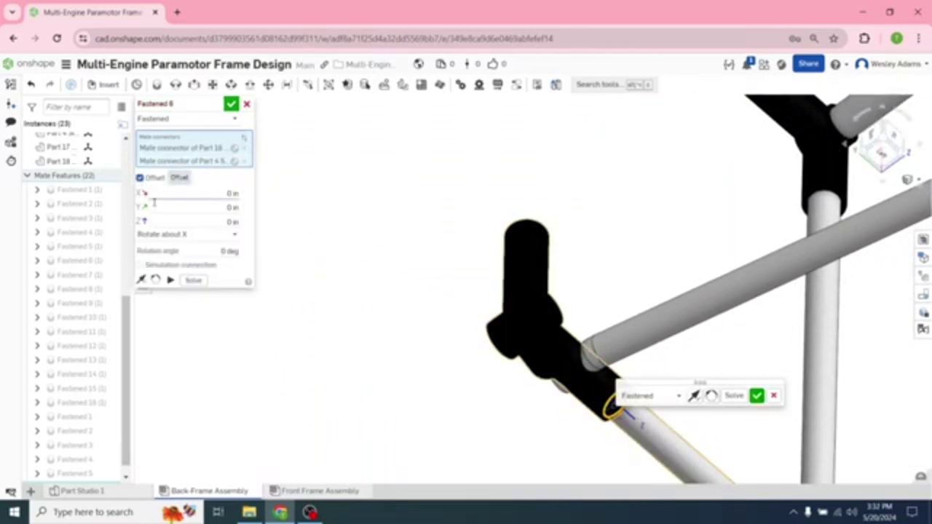
left_click(211, 221)
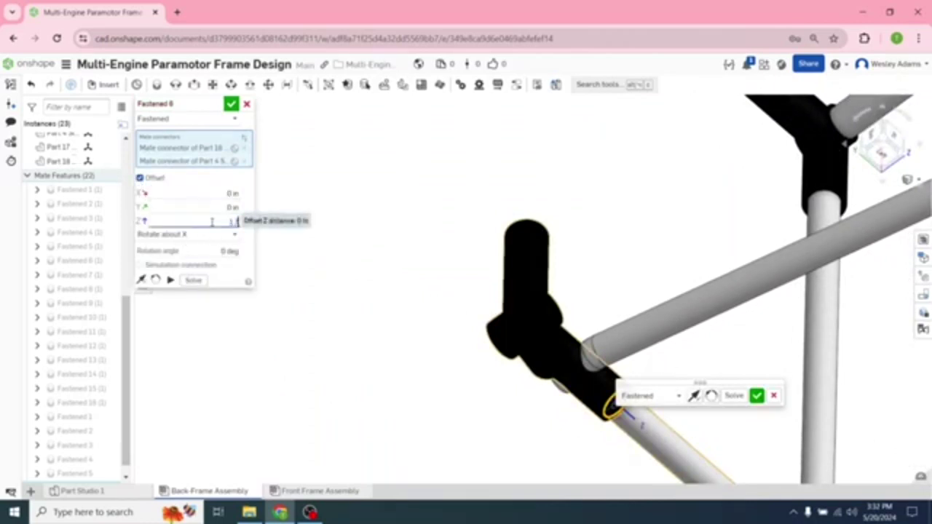
type("1.75")
key("Return")
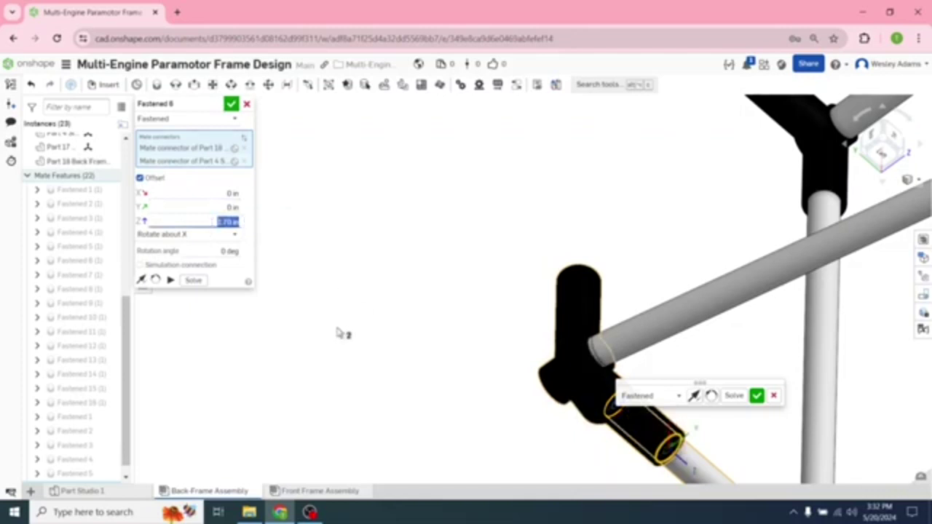
left_click(230, 106)
mouse_move(392, 297)
right_mouse_down()
mouse_move(339, 278)
mouse_move(333, 285)
mouse_move(379, 296)
right_mouse_up()
scroll(379, 299, "down", 10)
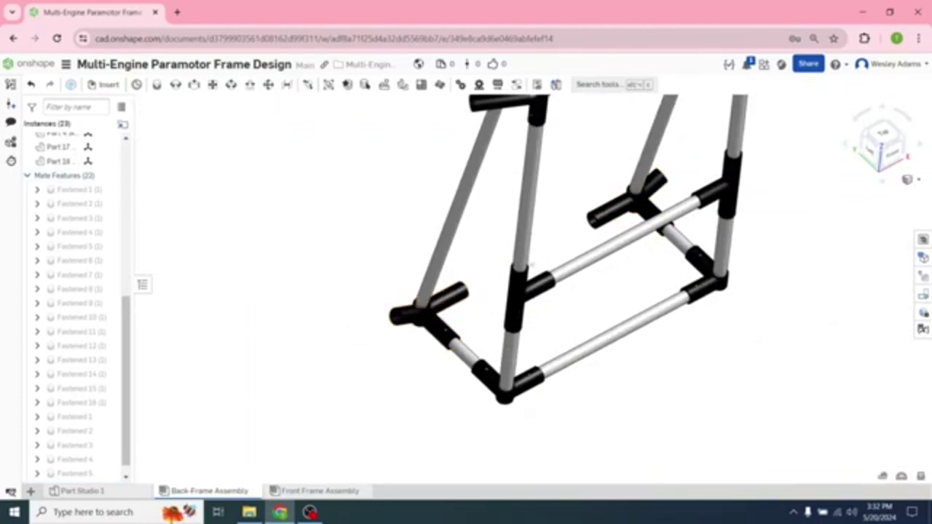
right_click_drag(151, 328, 285, 362)
left_click(899, 149)
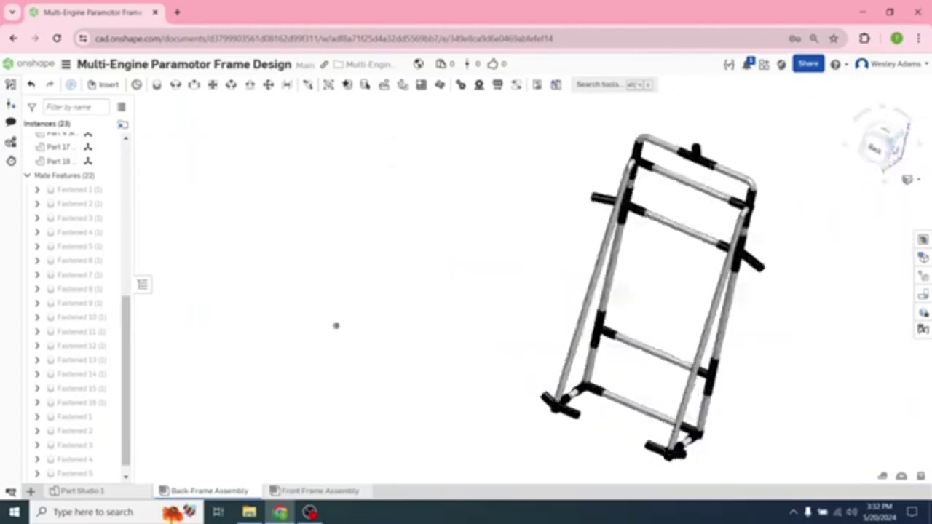
Step: Insert one Part 3 Support Tube and place it beside the back of the frame
left_click(103, 84)
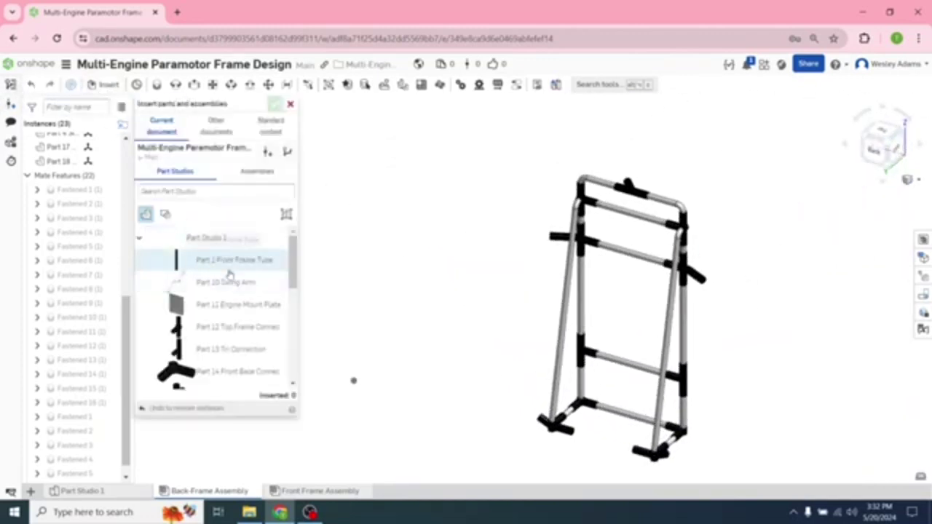
left_click_drag(293, 265, 297, 342)
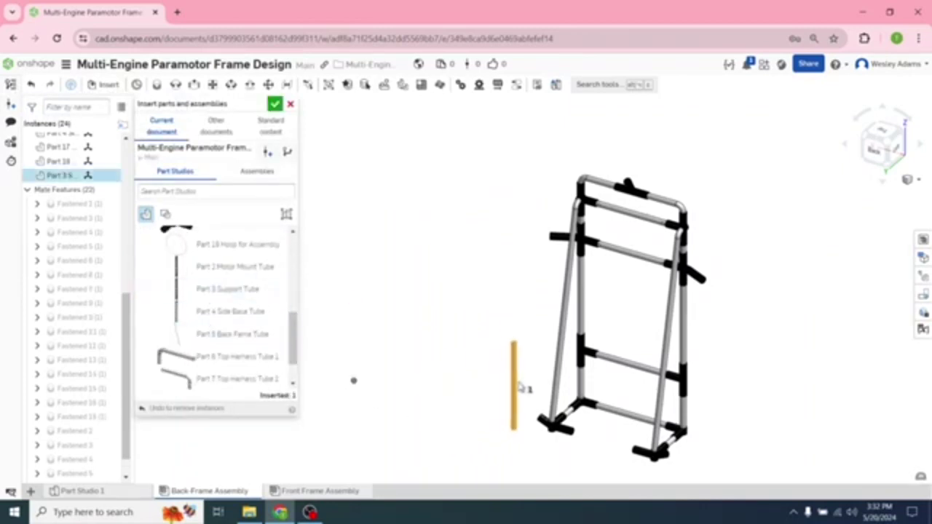
left_click(522, 379)
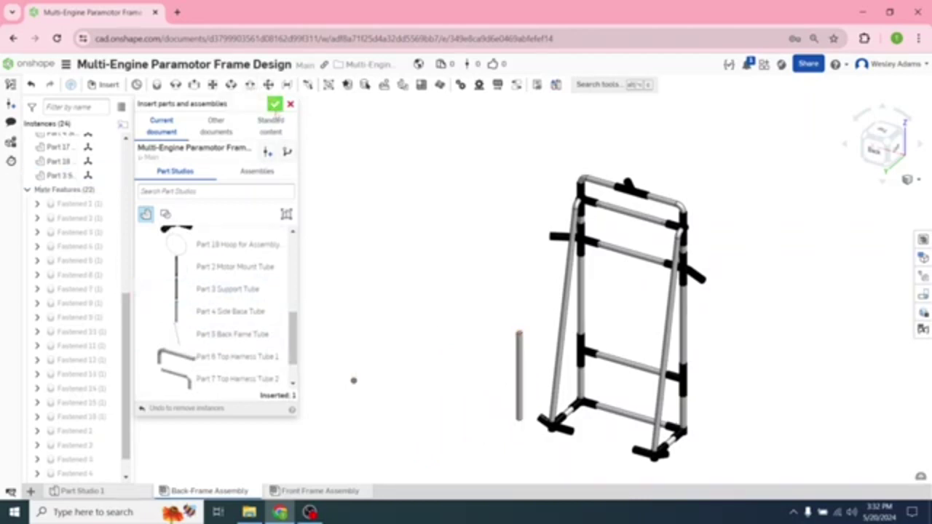
left_click(275, 104)
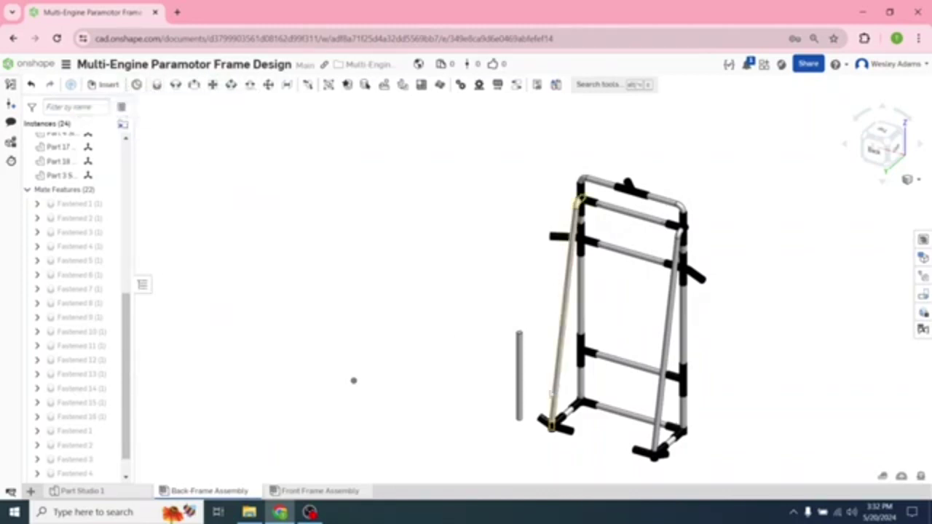
Step: Rotate the new Part 3 Support Tube 90 degrees in the back view so it lies horizontally
left_click(519, 387)
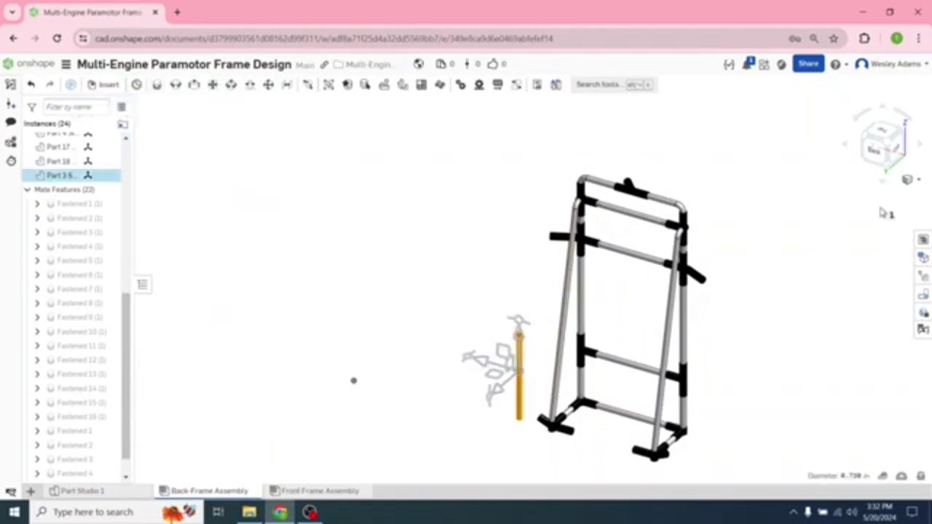
left_click(871, 151)
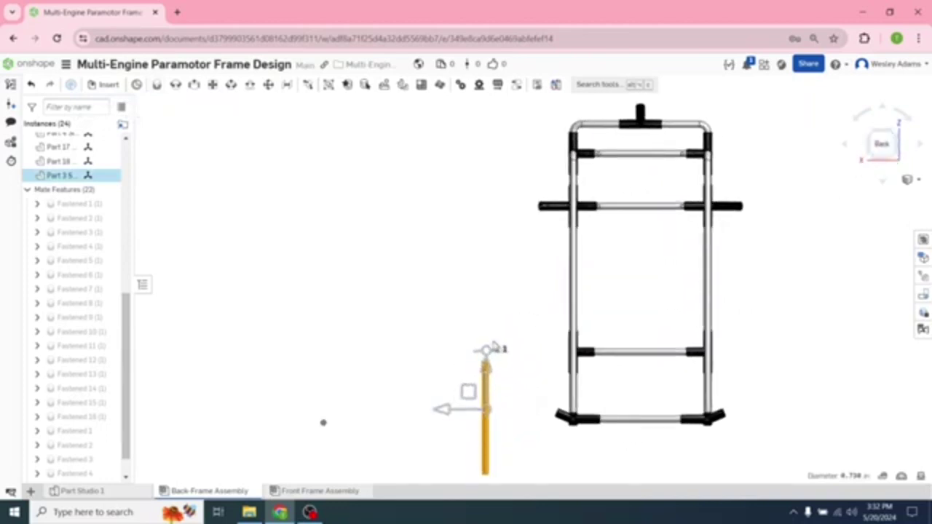
left_click(501, 353)
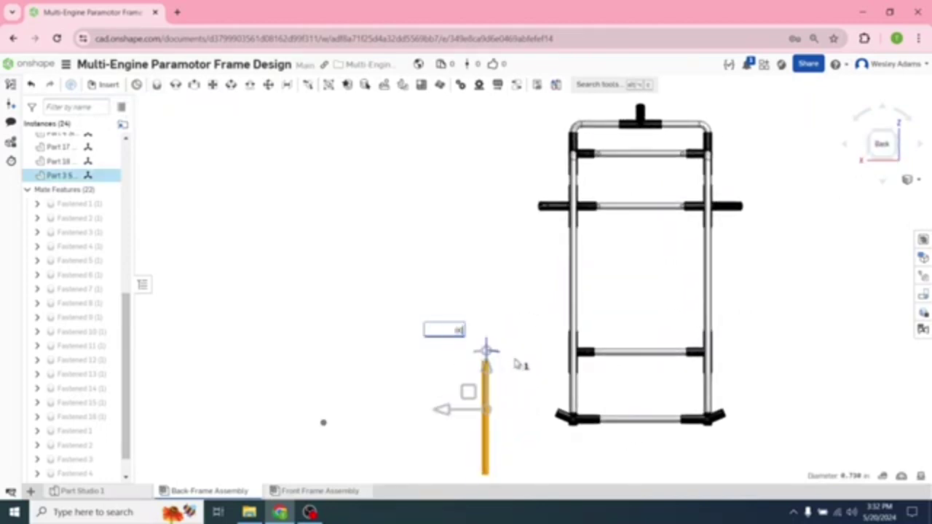
left_click(519, 365)
left_click(409, 338)
Step: Create a fastened mate between one end of the new support tube and the end of Part 18's inward-facing arm
key("m")
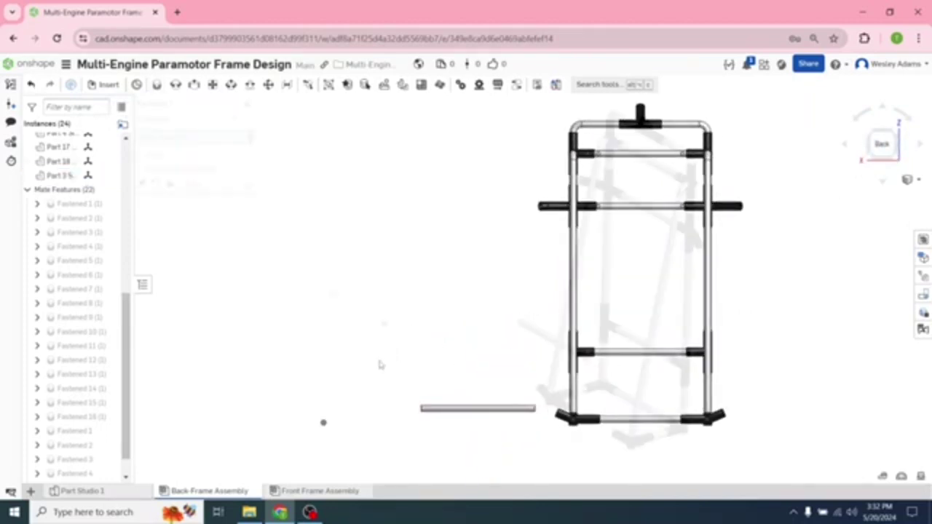
right_click_drag(381, 365, 346, 397)
left_click(589, 357)
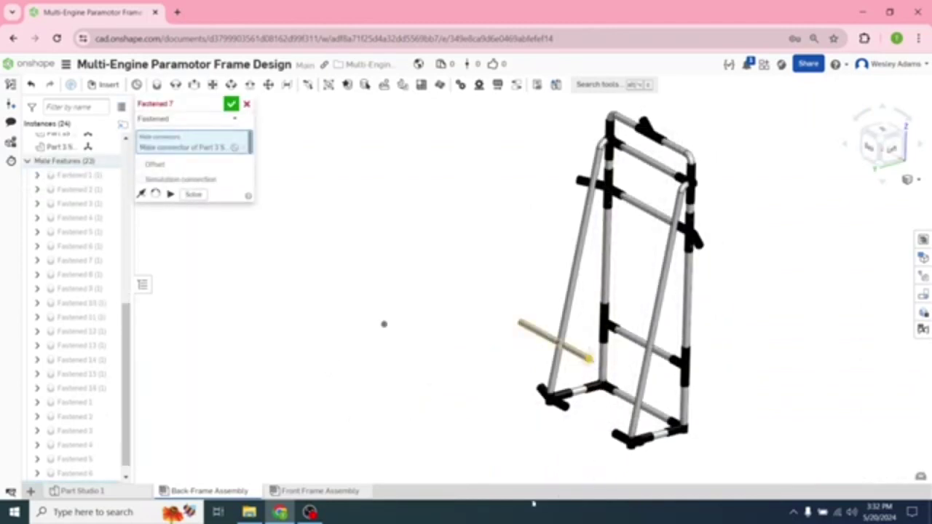
right_click_drag(488, 459, 577, 457)
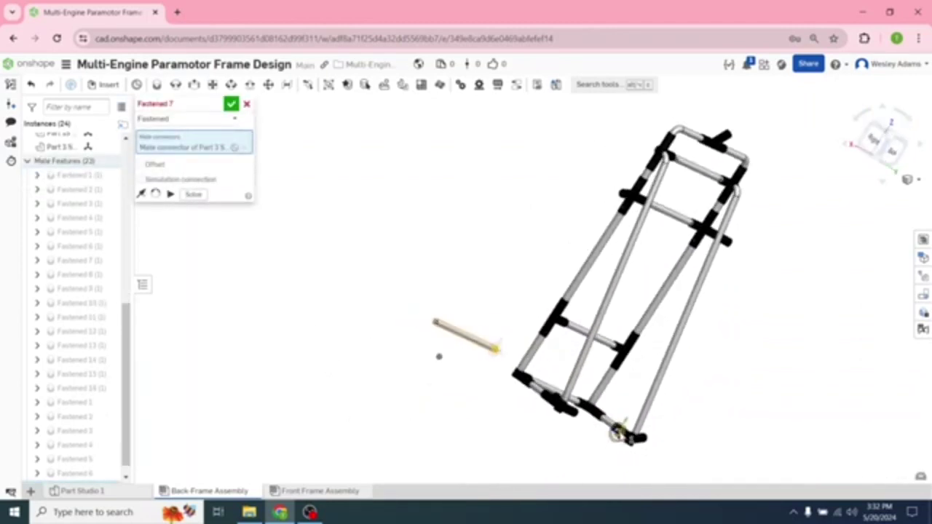
left_click(579, 460)
right_click_drag(471, 460, 417, 426)
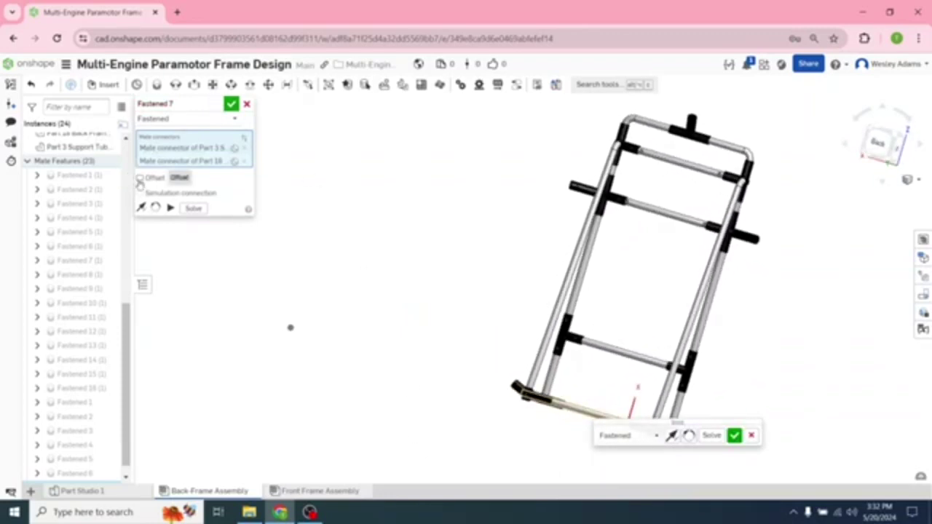
Step: Give the support tube's fastened mate a Z offset of 2 in and check its fit between the two hoop connectors
left_click(140, 180)
left_click(214, 219)
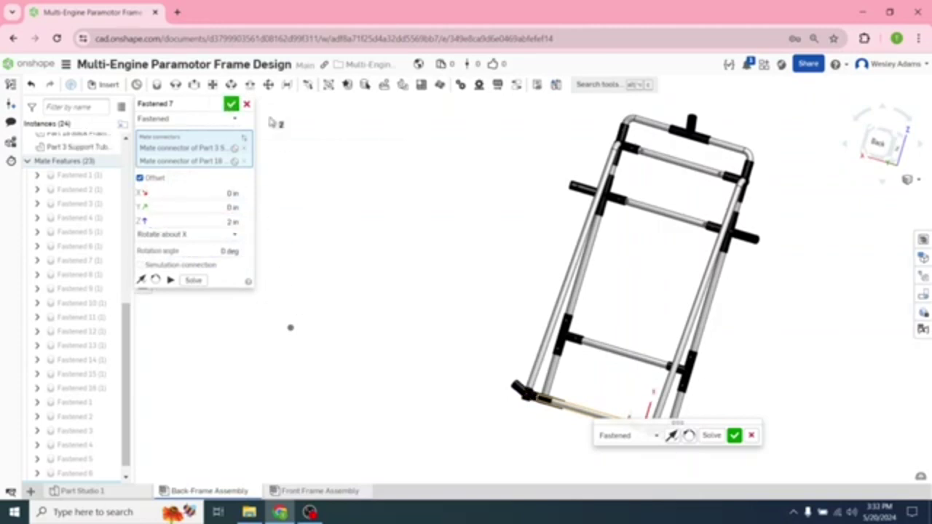
left_click(231, 105)
left_click(883, 156)
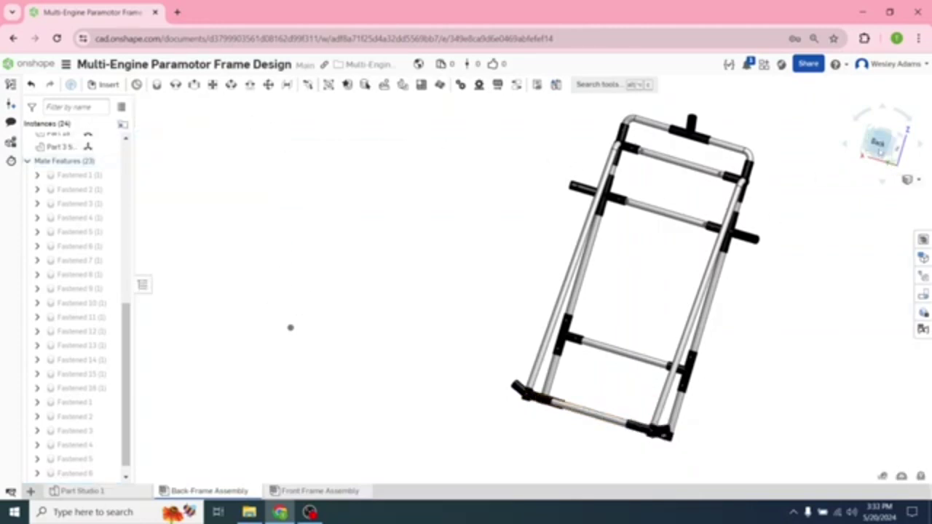
right_click_drag(838, 314, 820, 327)
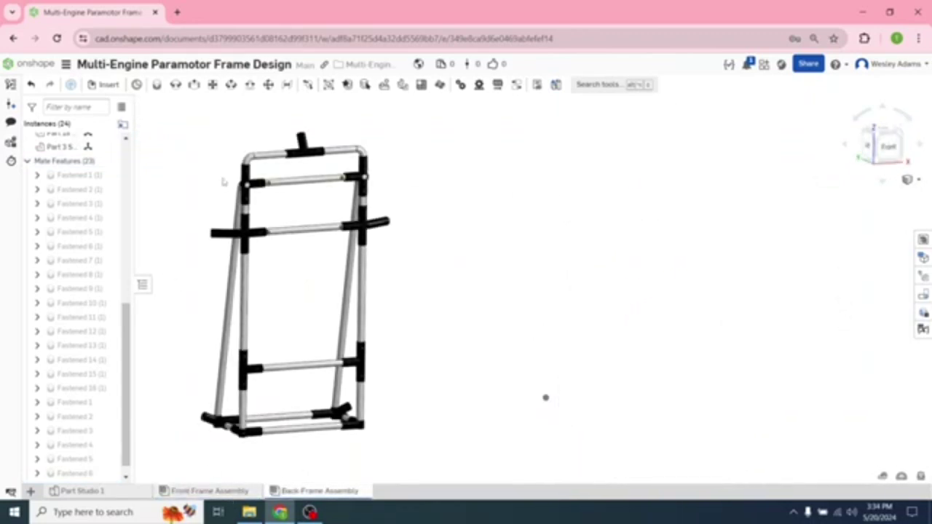